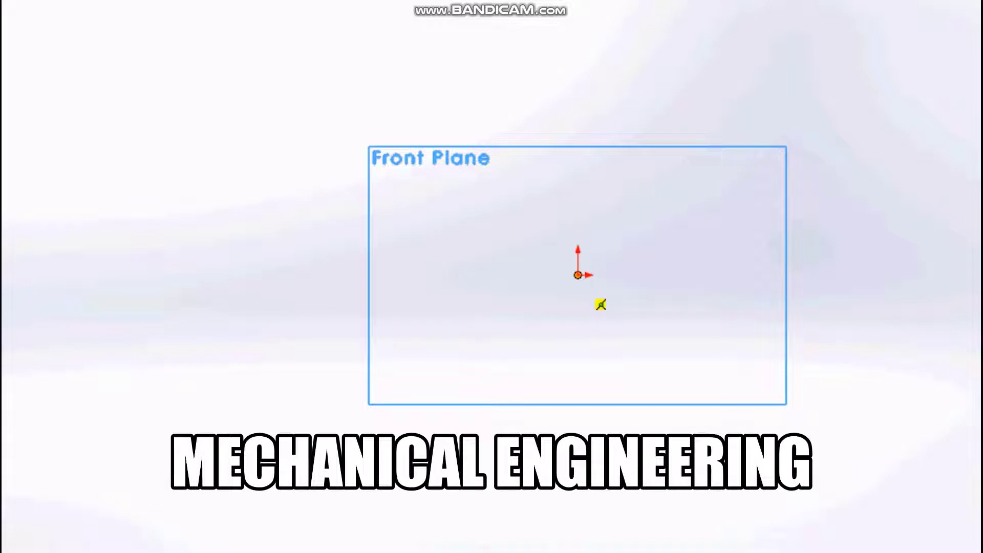
Step: Sketch a Ø73 circle centred on the Front Plane origin
left_click(577, 275)
left_click(620, 226)
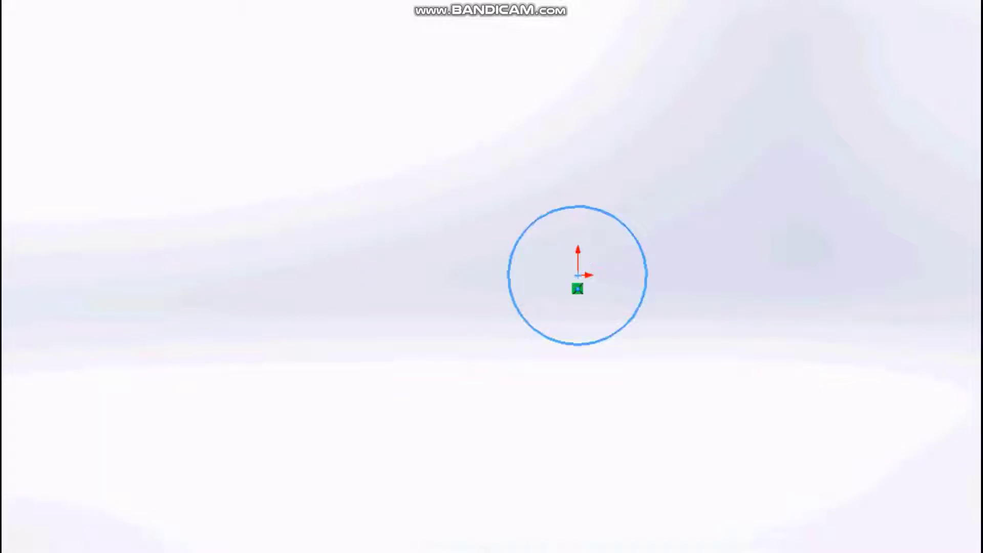
type("73")
key("Return")
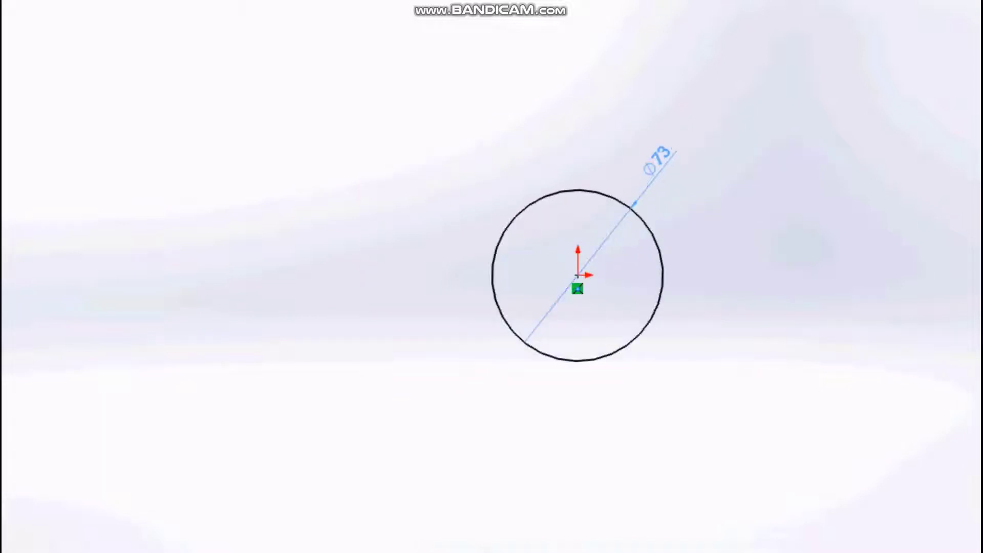
Step: Extrude the Ø73 circle into a solid disc and select its front face
key("e")
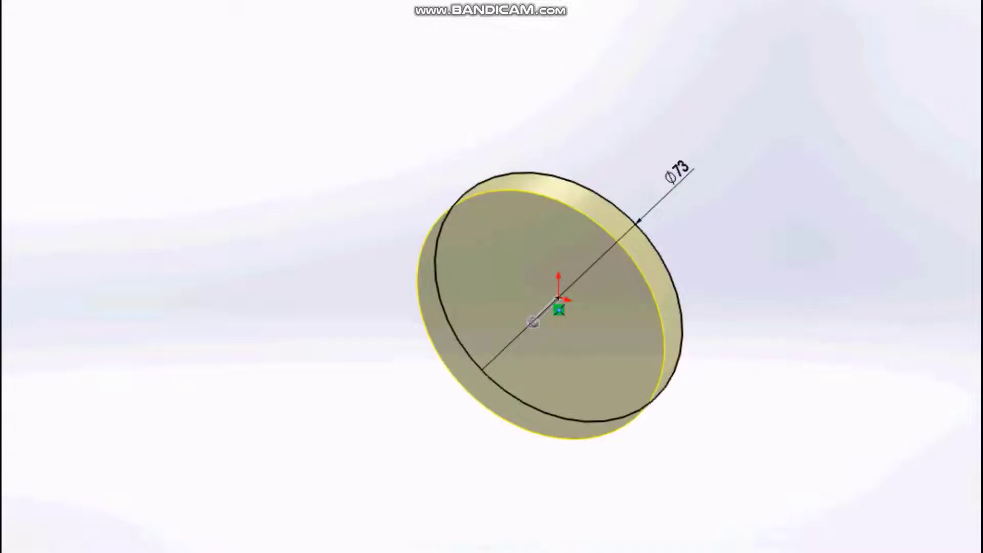
left_click_drag(533, 322, 506, 348)
key("Return")
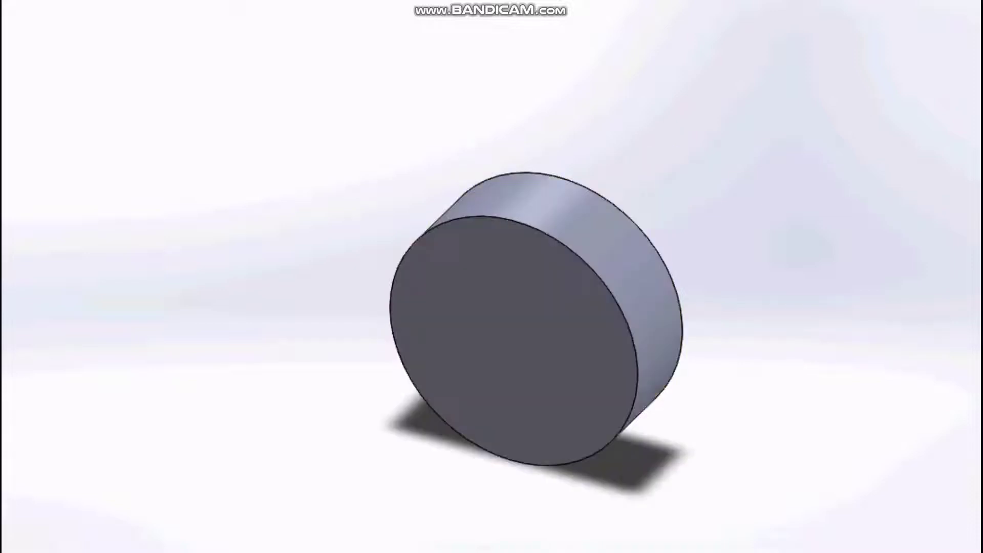
left_click(516, 378)
scroll(558, 353, "up", 2)
Step: On the face viewed normal-to, sketch an outer circle at the origin and a circle above it
key("ctrl+8")
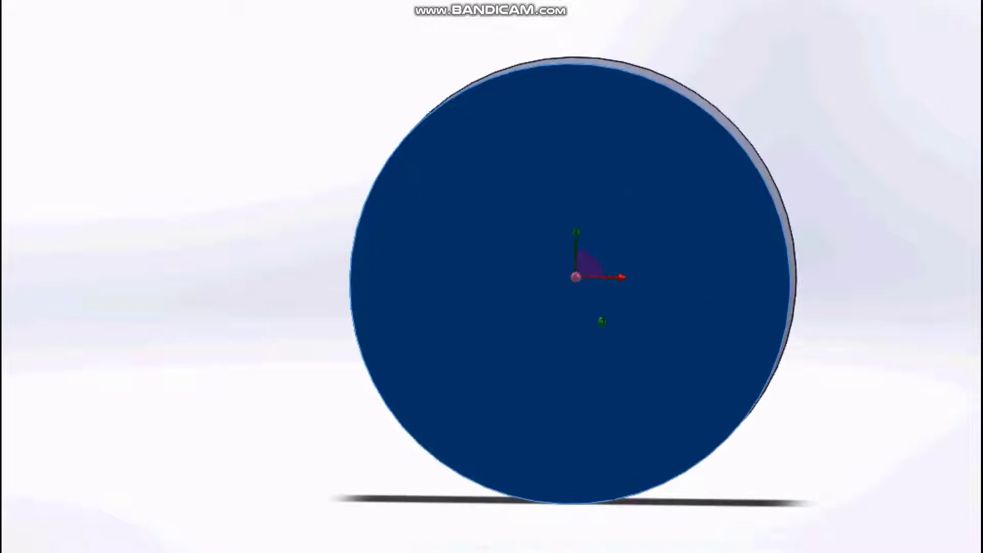
scroll(597, 297, "down", 3)
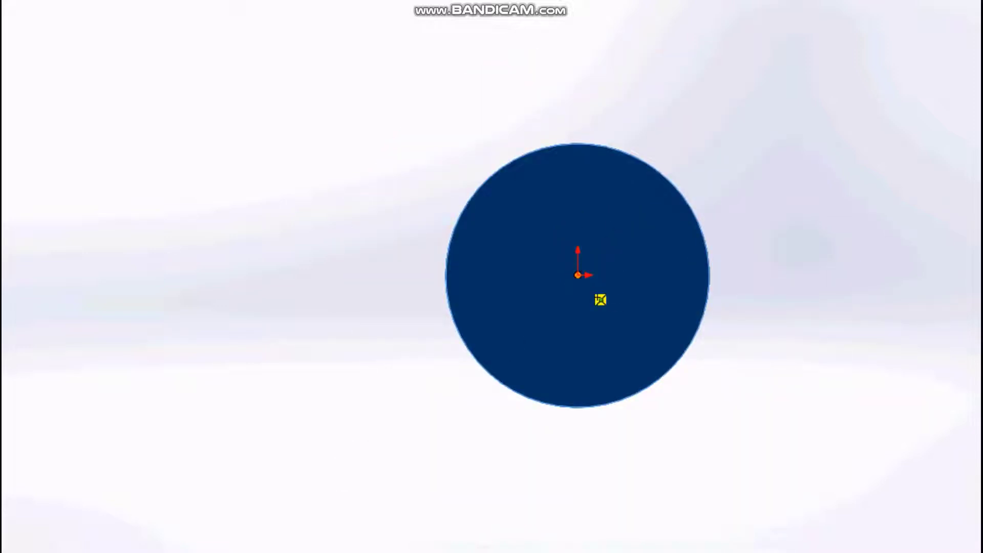
left_click(591, 293)
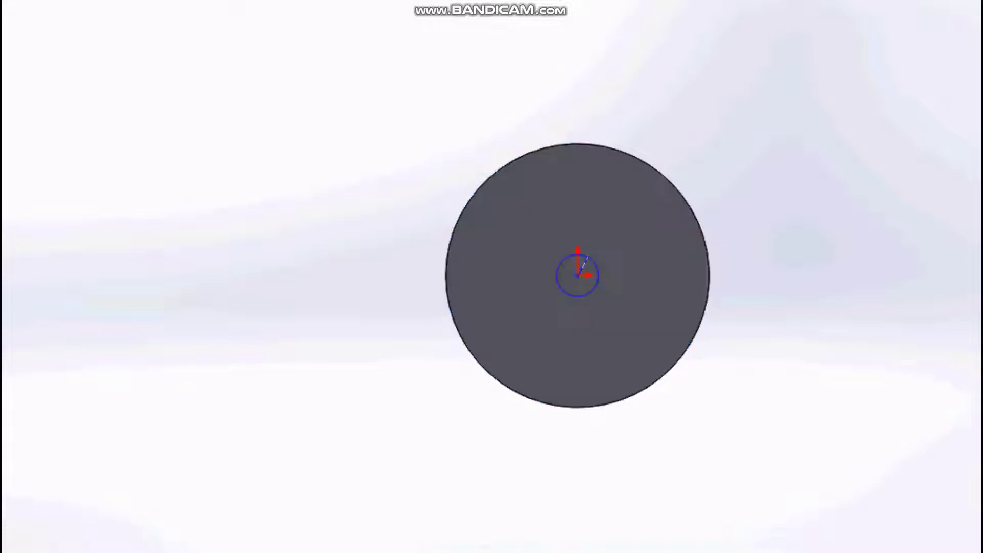
left_click(697, 147)
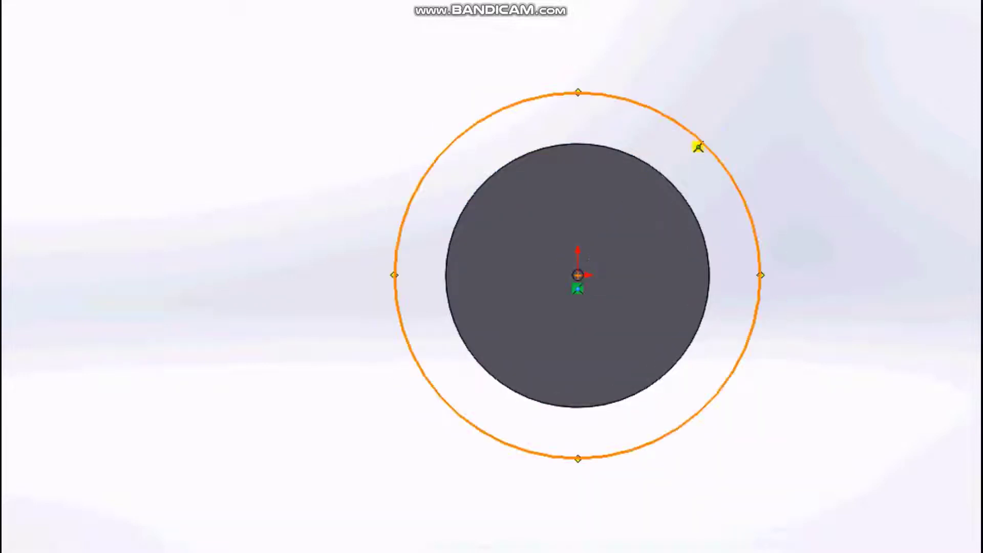
scroll(578, 275, "up", 2)
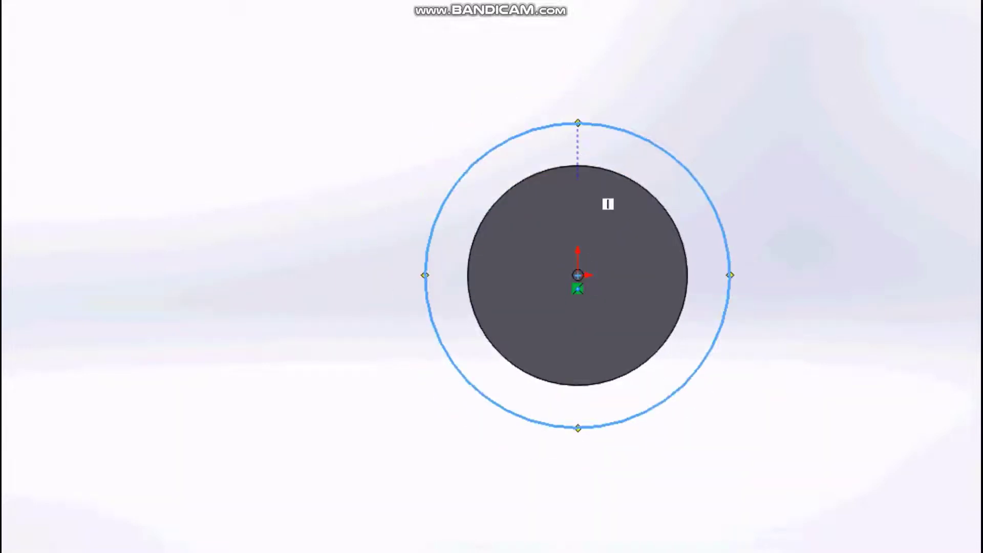
scroll(608, 204, "up", 1)
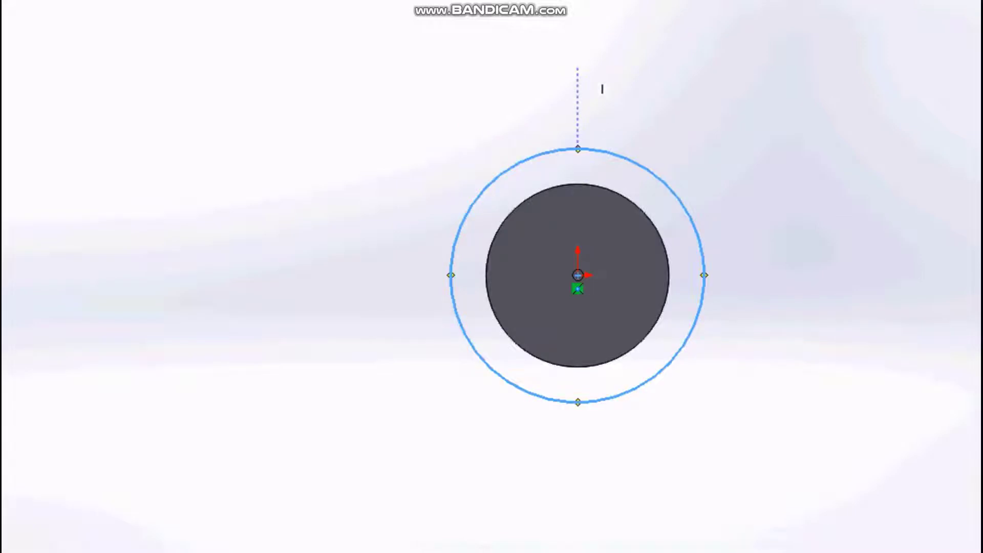
scroll(602, 89, "up", 2)
left_click(577, 109)
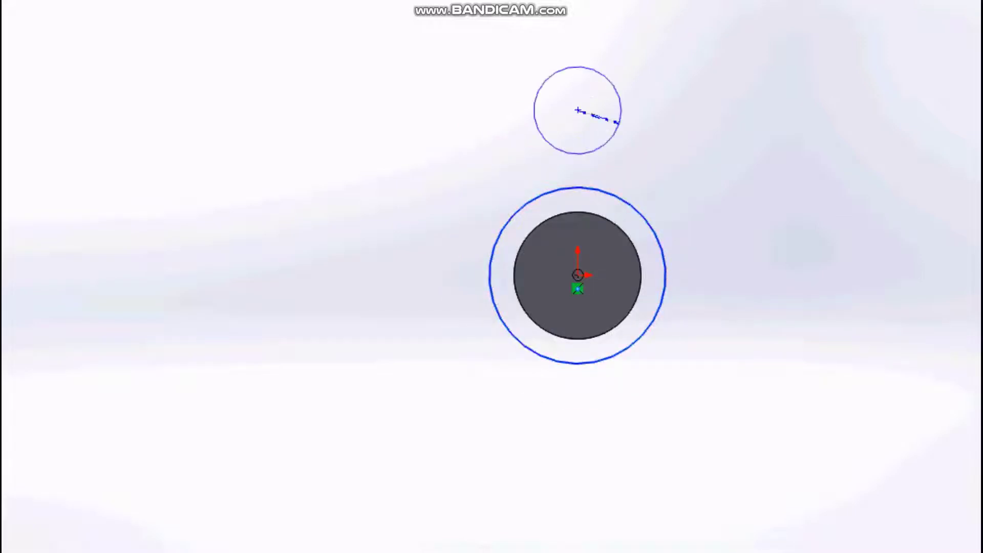
left_click(628, 145)
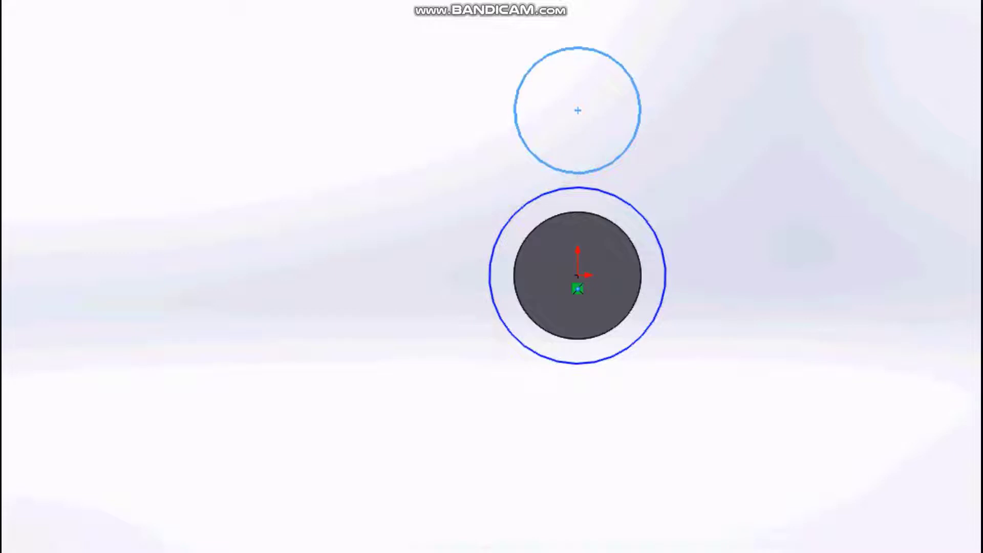
Step: Dimension the outer-circle gap to 15, the upper centre height to 80, and the upper diameter to Ø80
left_click(664, 297)
left_click(639, 289)
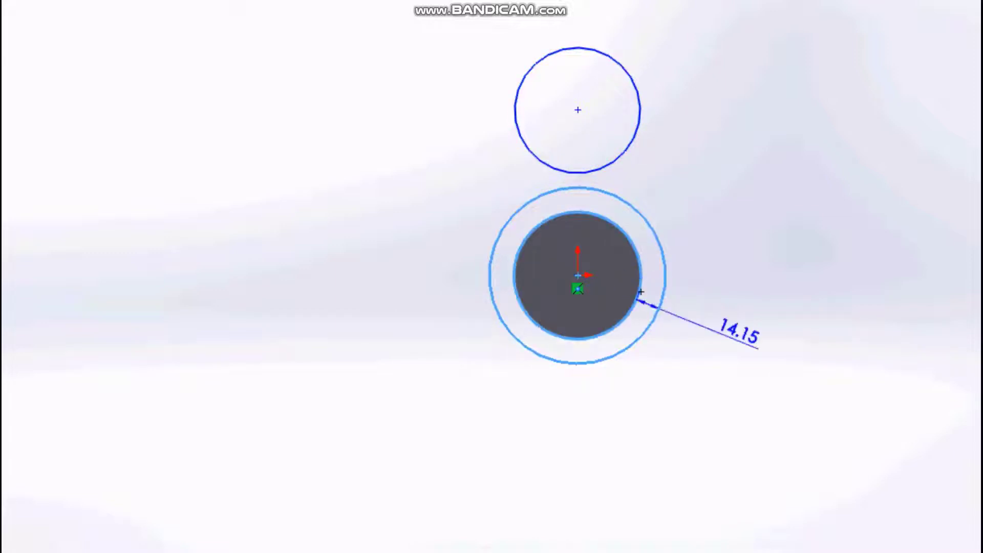
left_click(640, 292)
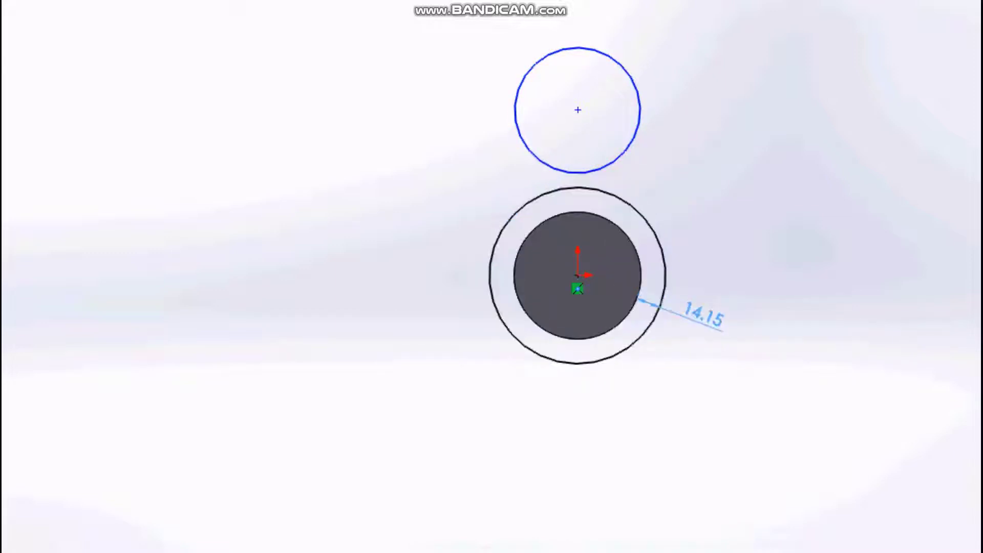
left_click(577, 275)
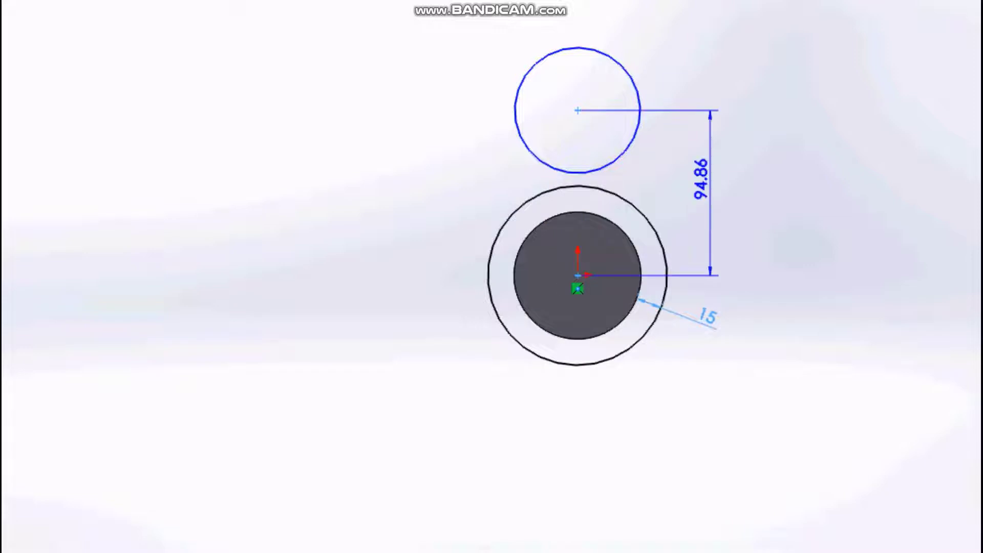
left_click(714, 190)
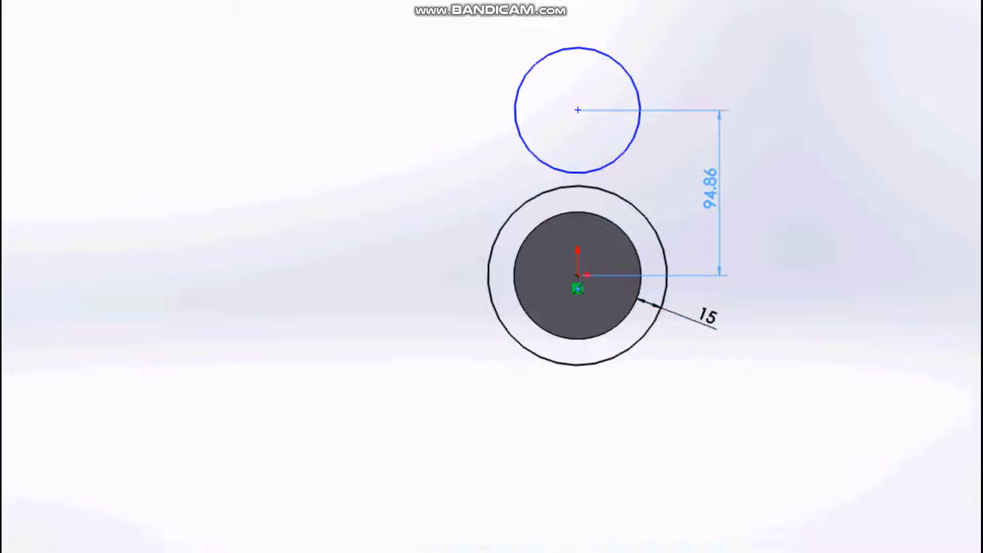
type("80")
key("Return")
left_click(635, 102)
left_click(716, 49)
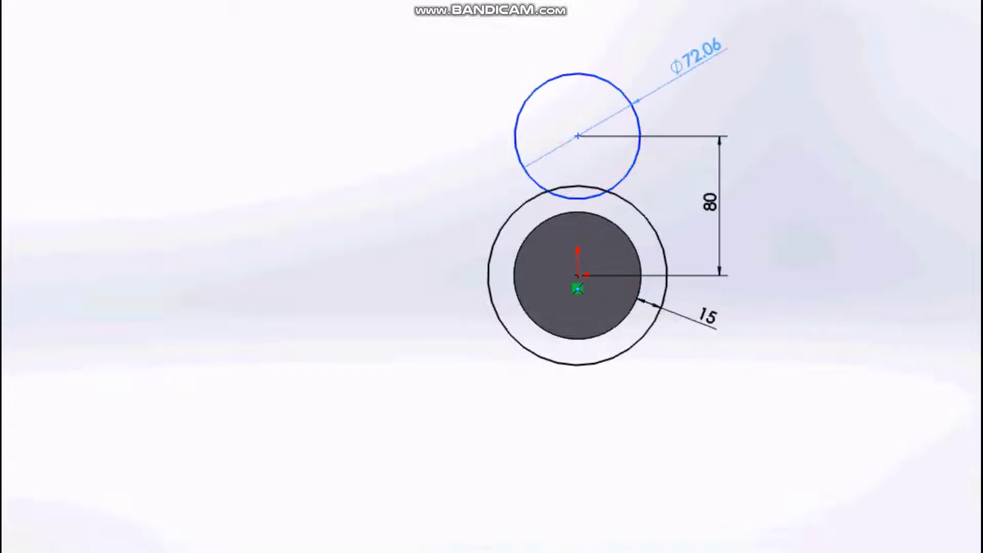
type("80")
key("Return")
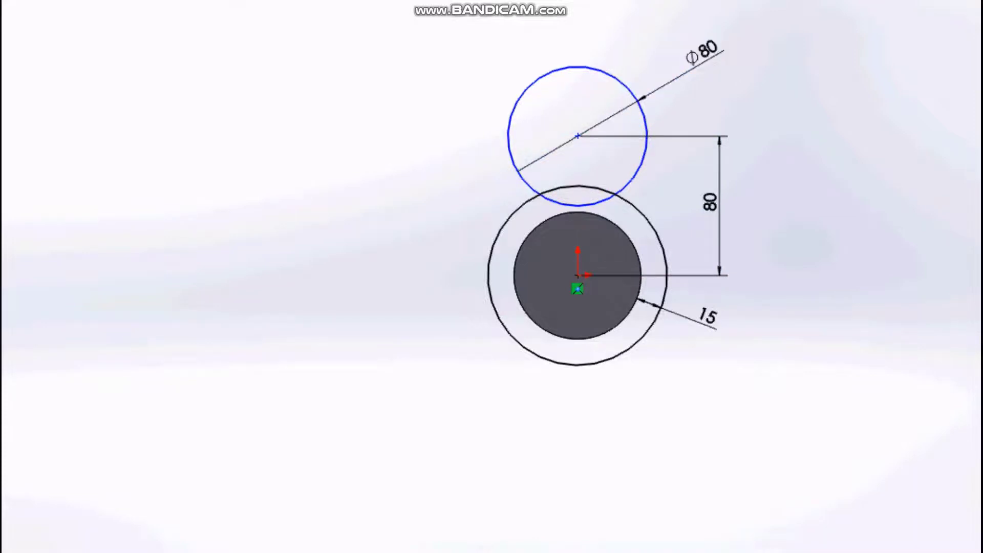
Step: Draw left and right lines tangent to the upper and outer circles
left_click(508, 136)
left_click(488, 275)
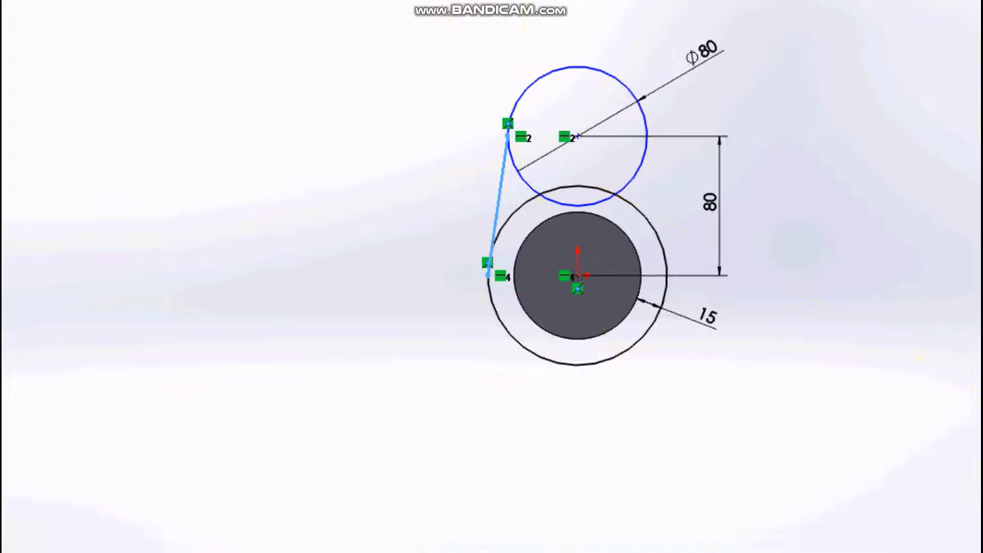
key("Escape")
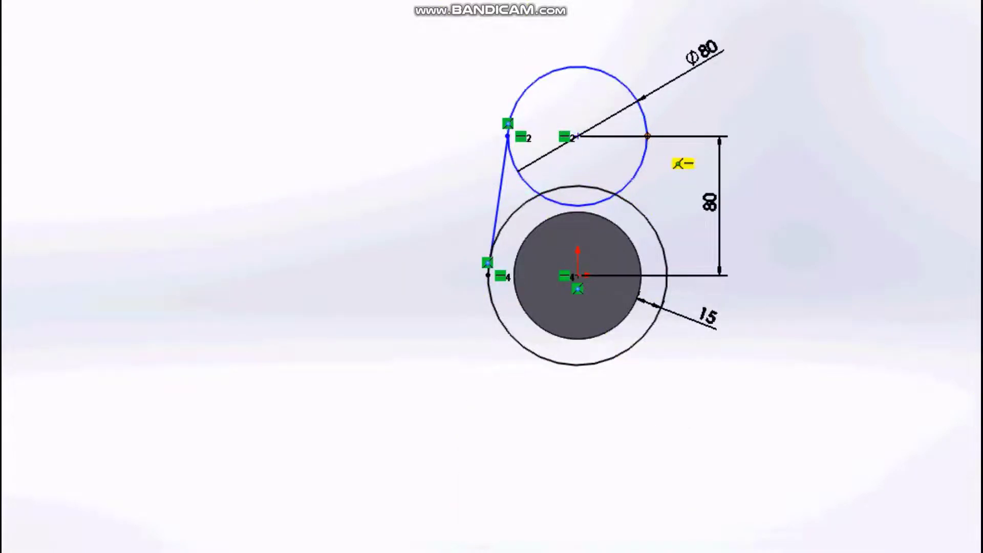
left_click(647, 136)
left_click(667, 274)
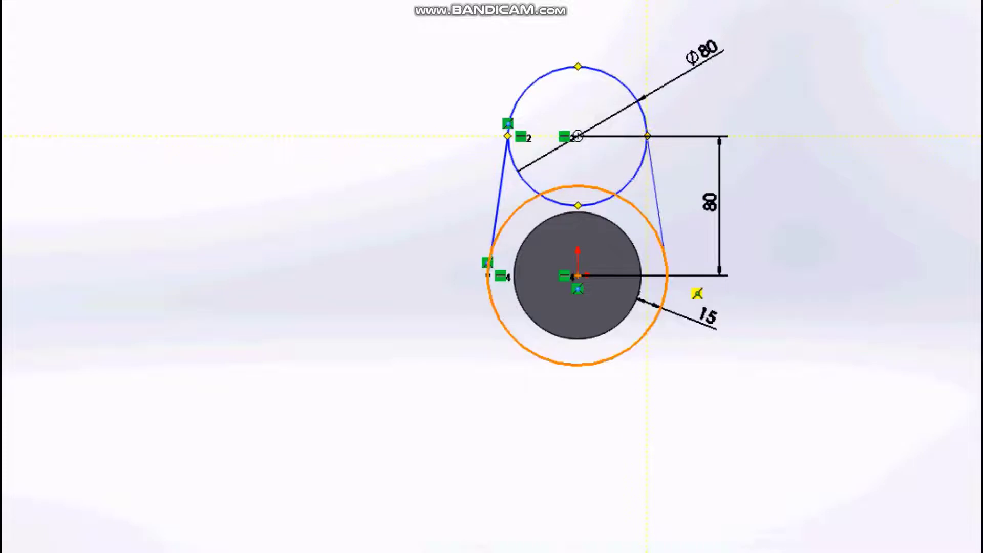
key("Escape")
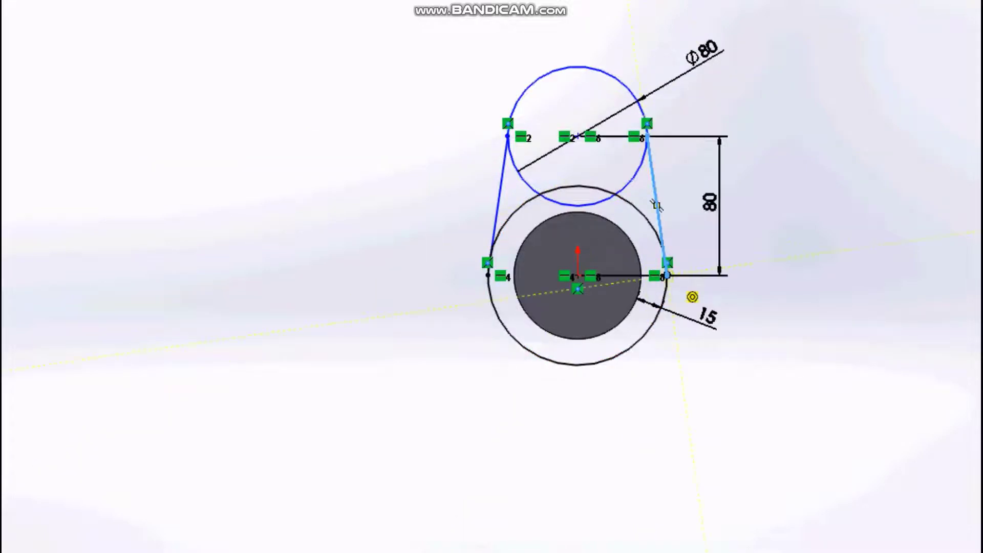
Step: Trim the upper circle's inner left arc and the outer circle's arcs between the lines
scroll(526, 162, "down", 2)
scroll(527, 164, "down", 4)
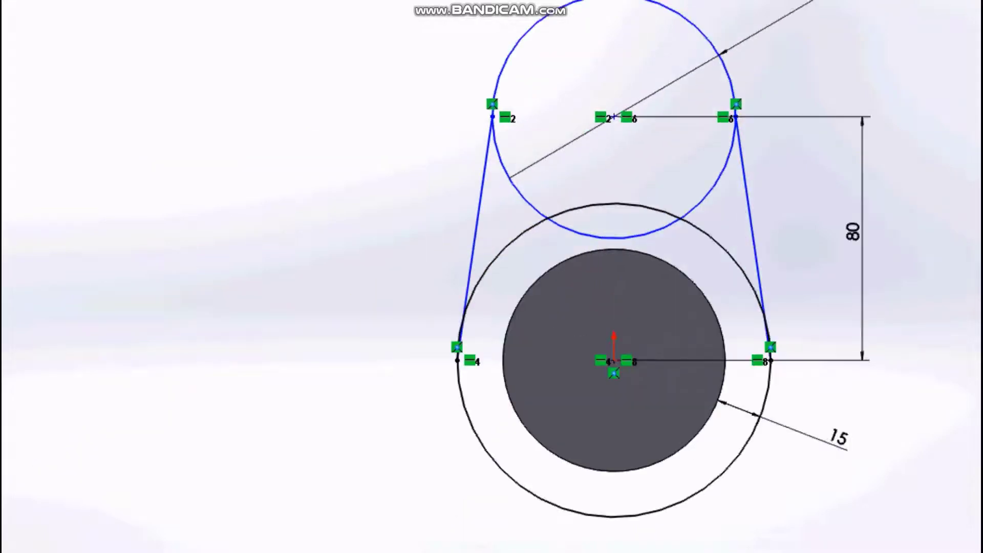
scroll(528, 164, "down", 4)
scroll(527, 164, "down", 2)
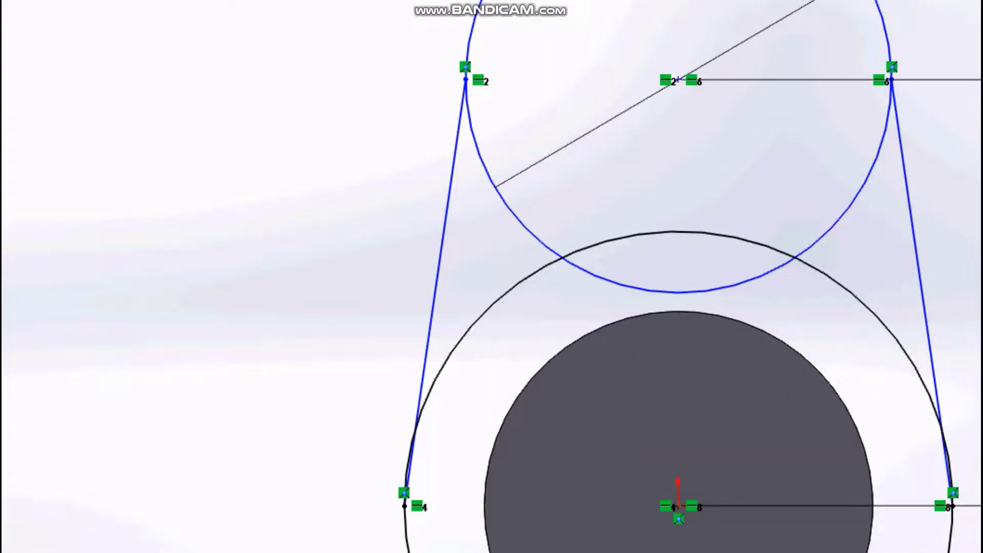
left_click(512, 210)
left_click(417, 420)
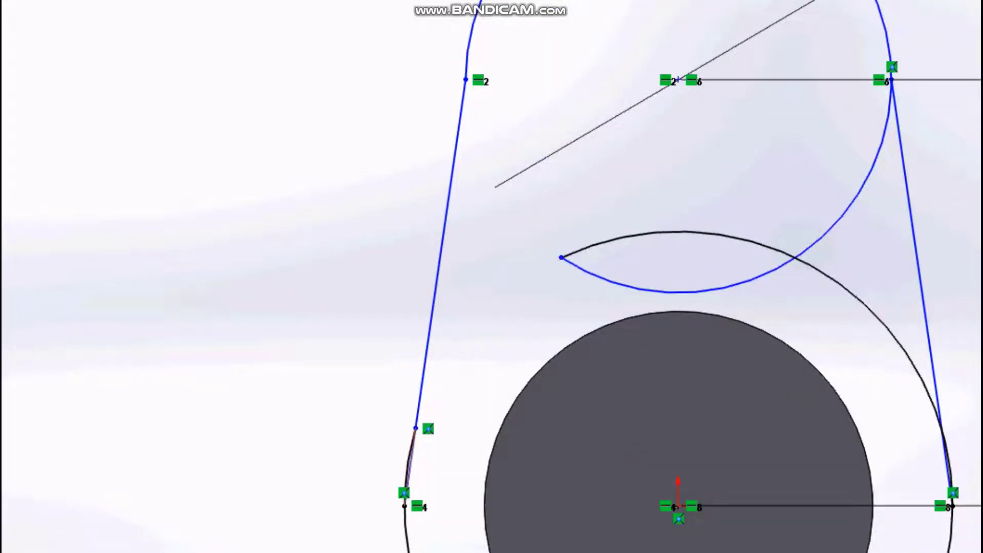
scroll(359, 501, "down", 2)
scroll(358, 501, "down", 2)
scroll(386, 515, "down", 1)
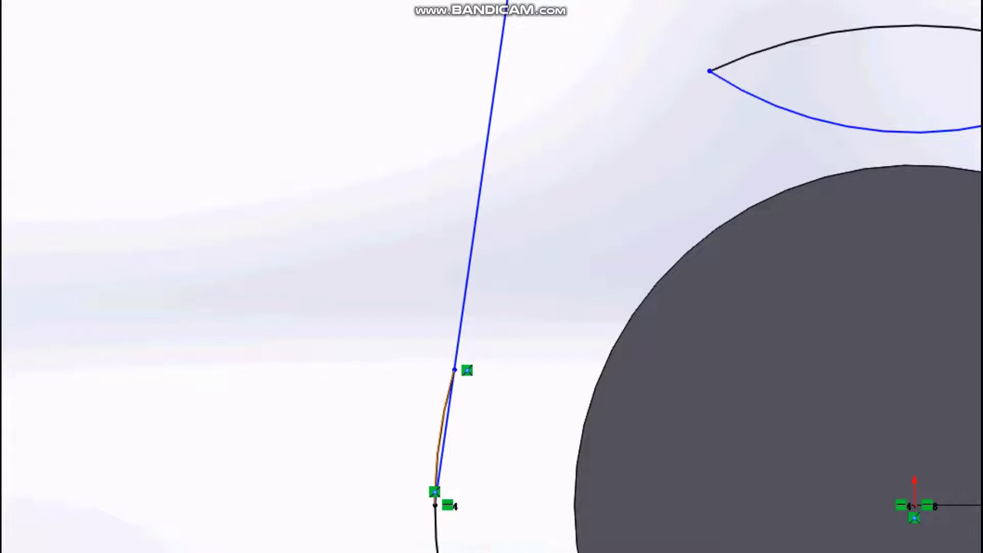
left_click(443, 419)
scroll(579, 304, "up", 1)
scroll(580, 304, "up", 1)
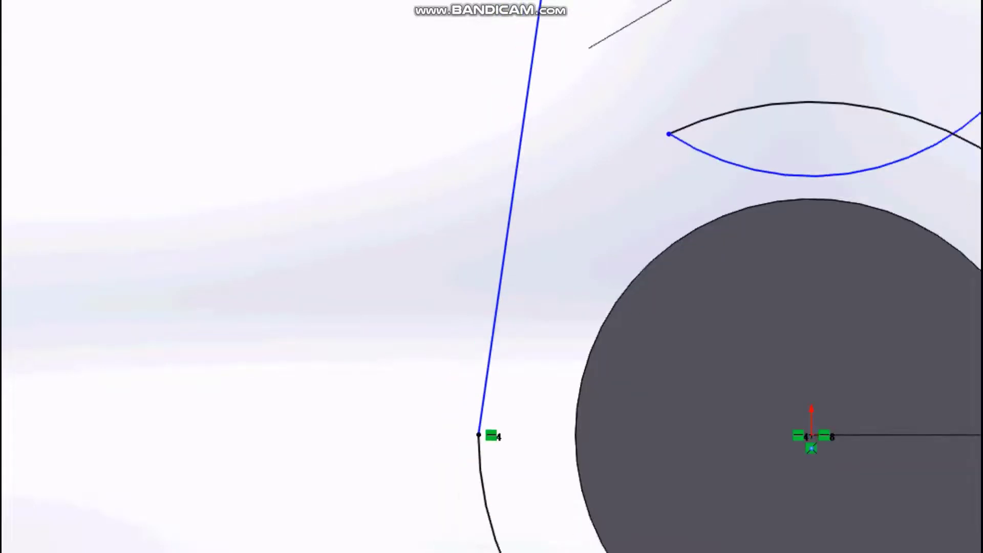
Step: Trim the remaining stray arcs near the top and beside the right line
left_click(960, 120)
scroll(576, 276, "up", 1)
scroll(576, 277, "up", 1)
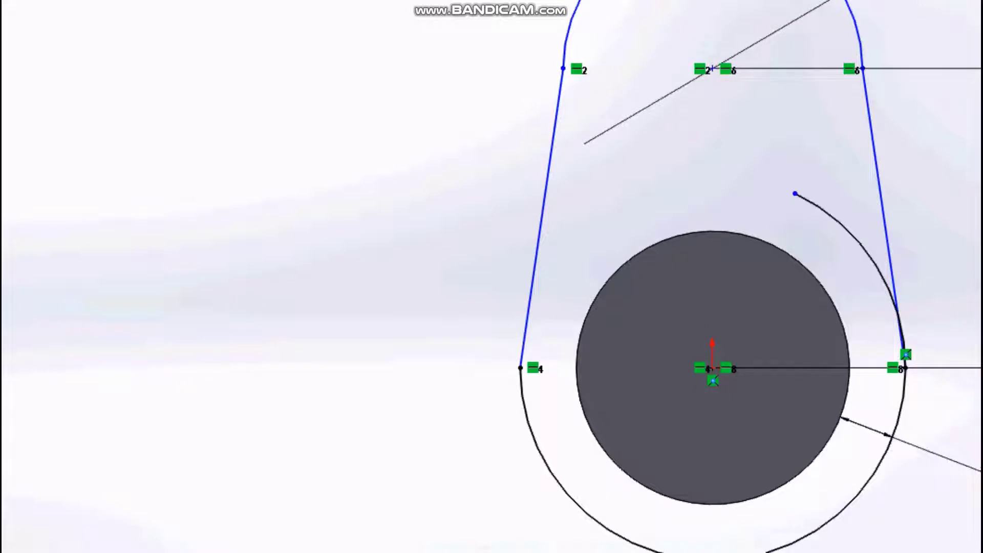
left_click(870, 253)
scroll(975, 389, "down", 1)
scroll(975, 389, "down", 1)
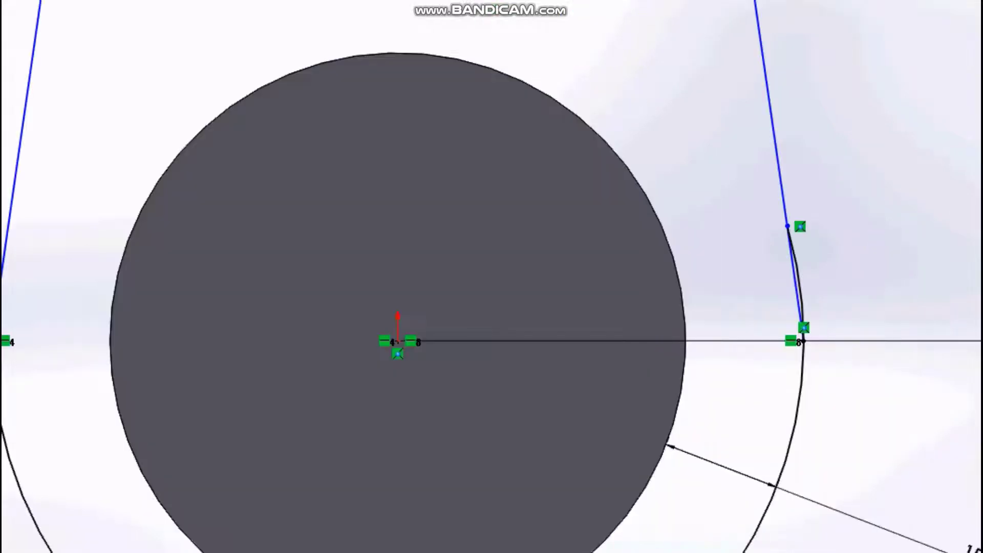
scroll(980, 405, "down", 1)
scroll(980, 420, "down", 1)
left_click(664, 205)
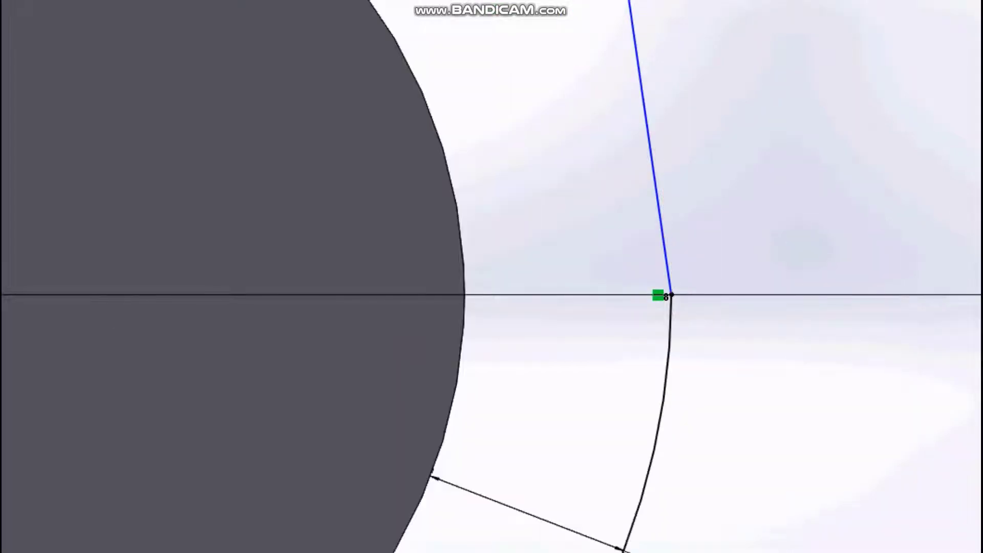
scroll(577, 277, "up", 1)
scroll(576, 276, "up", 1)
scroll(577, 277, "up", 1)
scroll(577, 276, "up", 1)
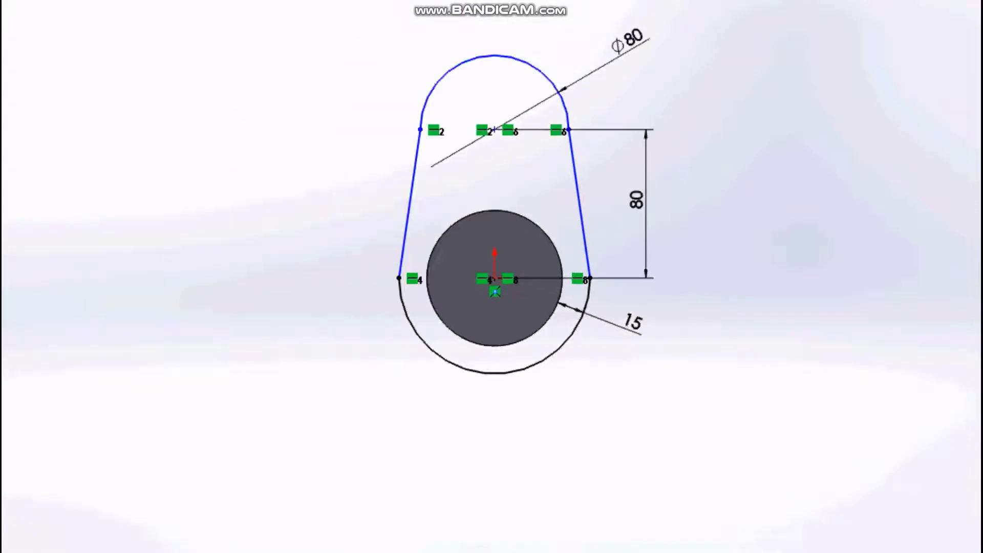
scroll(578, 286, "down", 2)
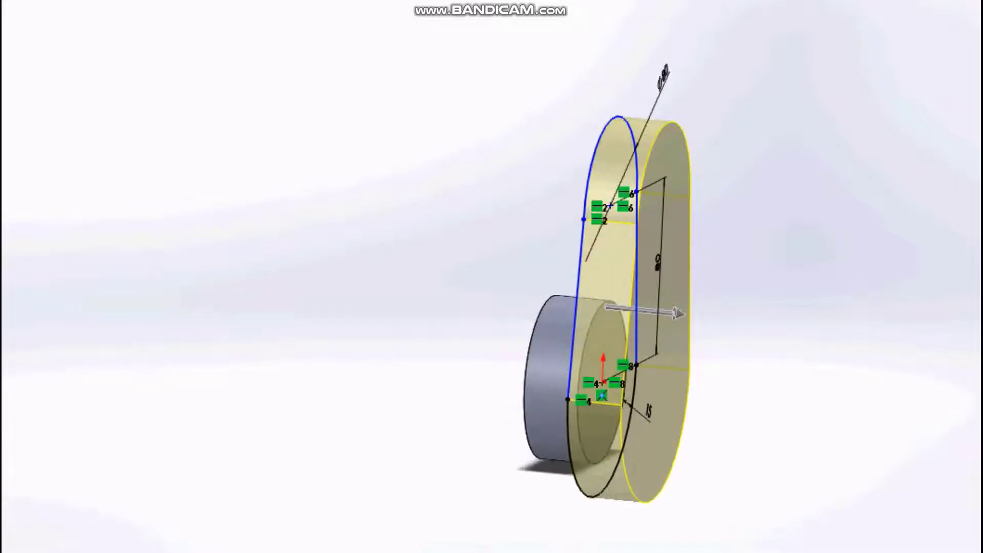
Step: Confirm the boss extrusion of the closed outline into a solid web plate
key("Return")
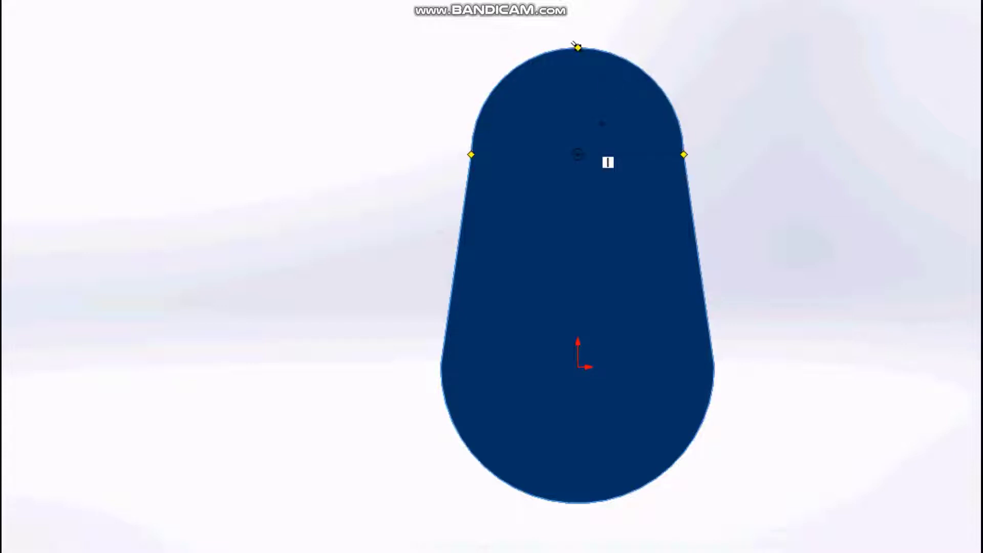
Step: Sketch a Ø73 circle on the web face centred on the top arc
left_click(578, 154)
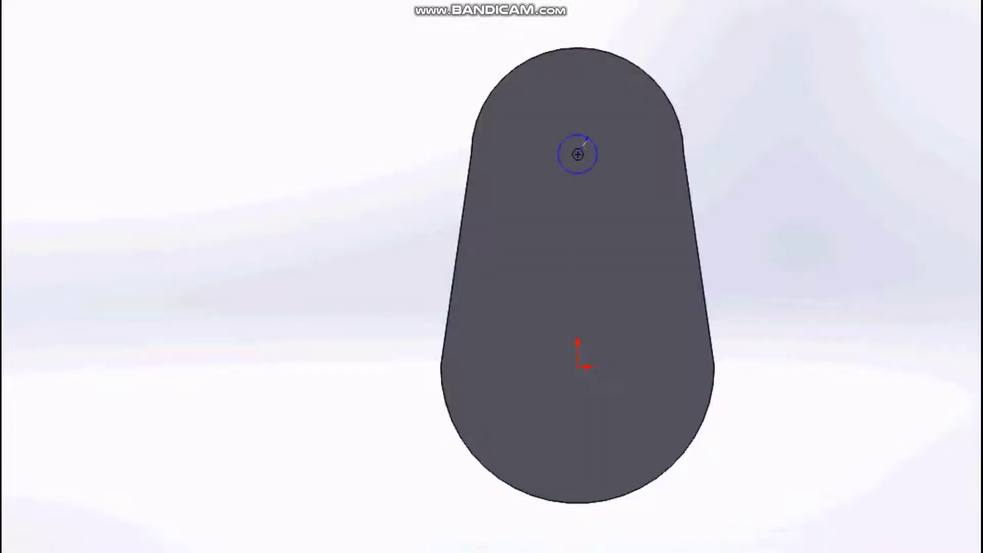
left_click(622, 108)
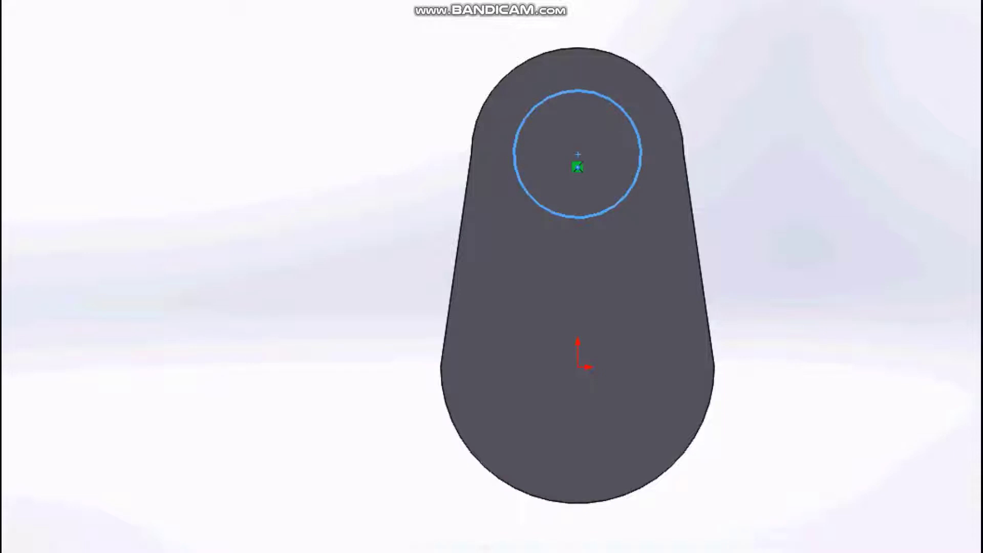
key("Escape")
left_click(598, 93)
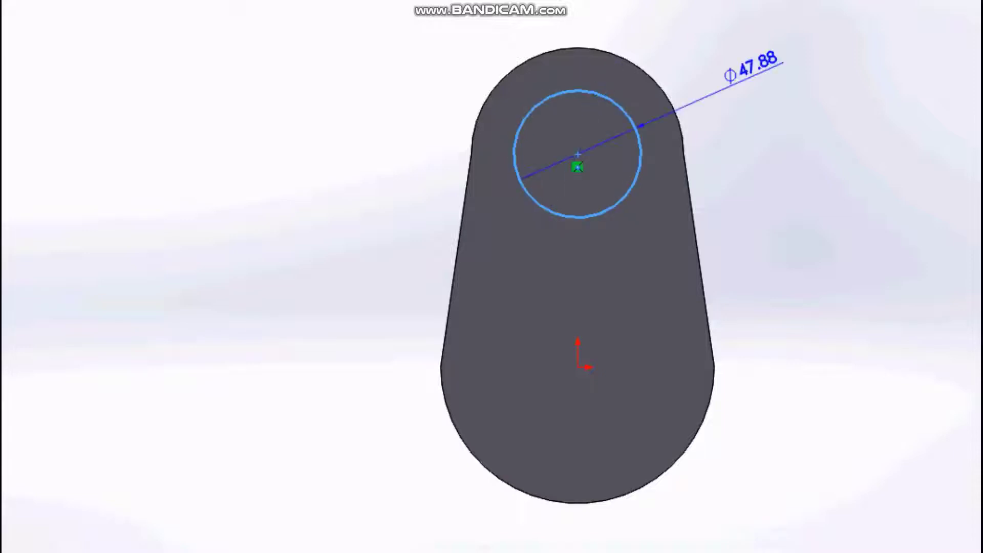
left_click(752, 66)
type("73")
key("Return")
scroll(692, 64, "down", 1)
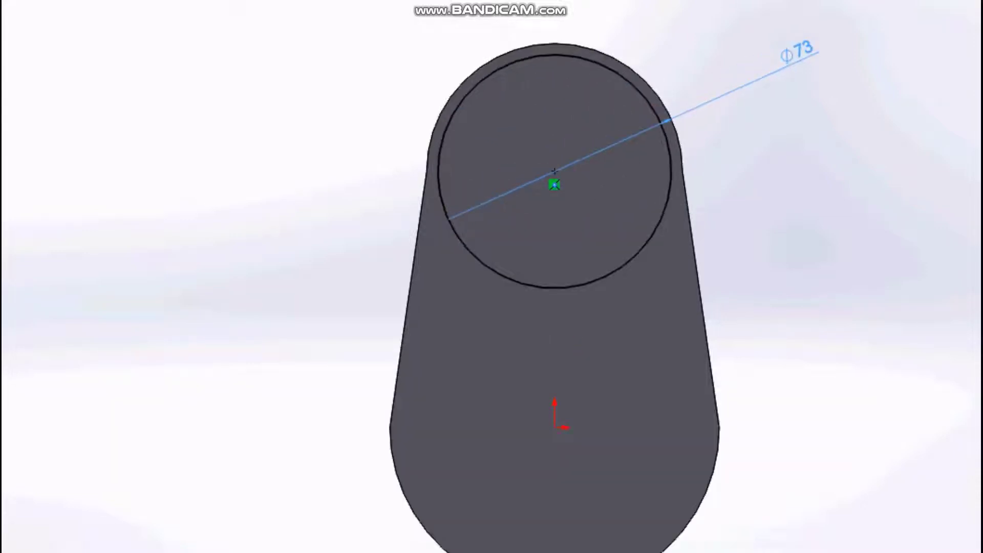
key("Escape")
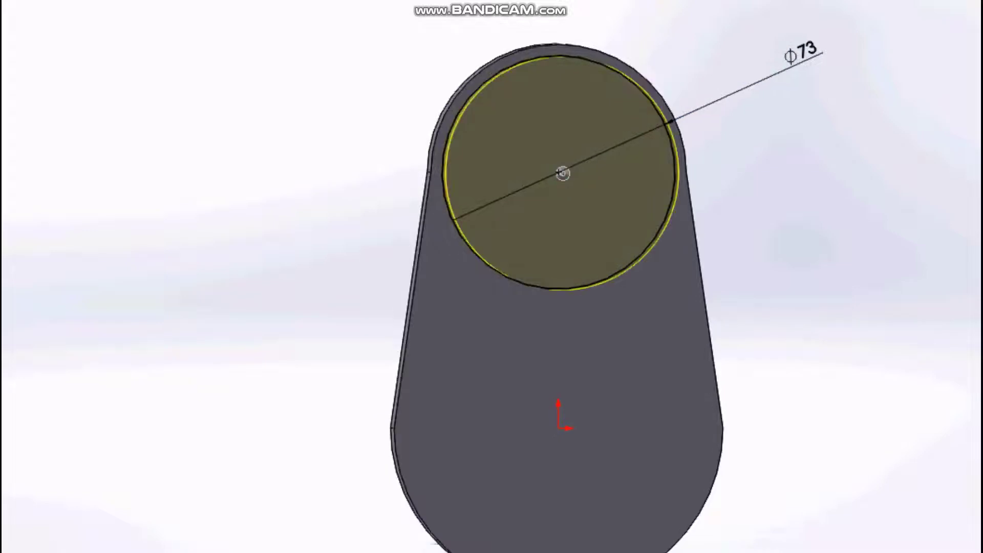
Step: Extrude the Ø73 crankpin about double depth and view the Right Plane sketch normal-to
middle_click_drag(554, 172, 742, 195)
left_click_drag(733, 202, 794, 211)
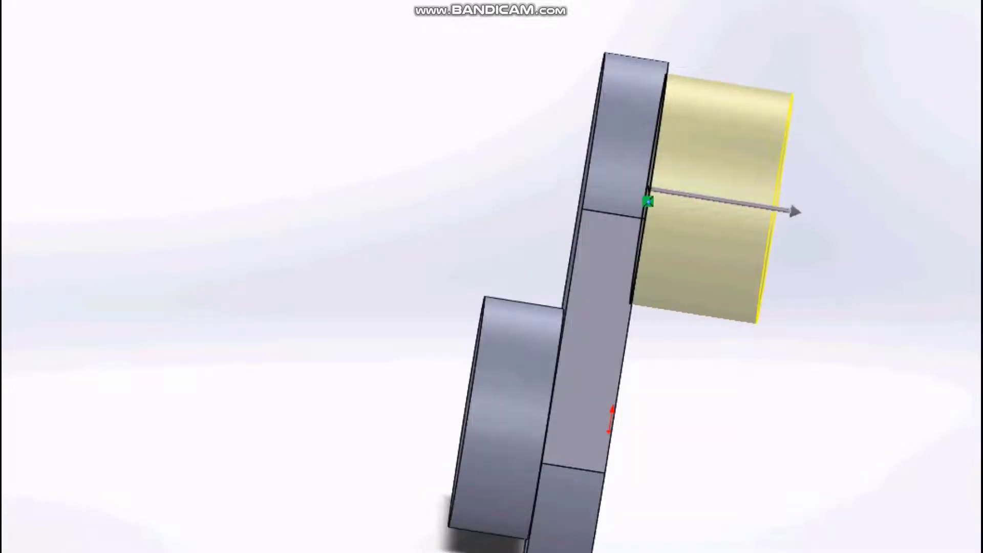
key("Return")
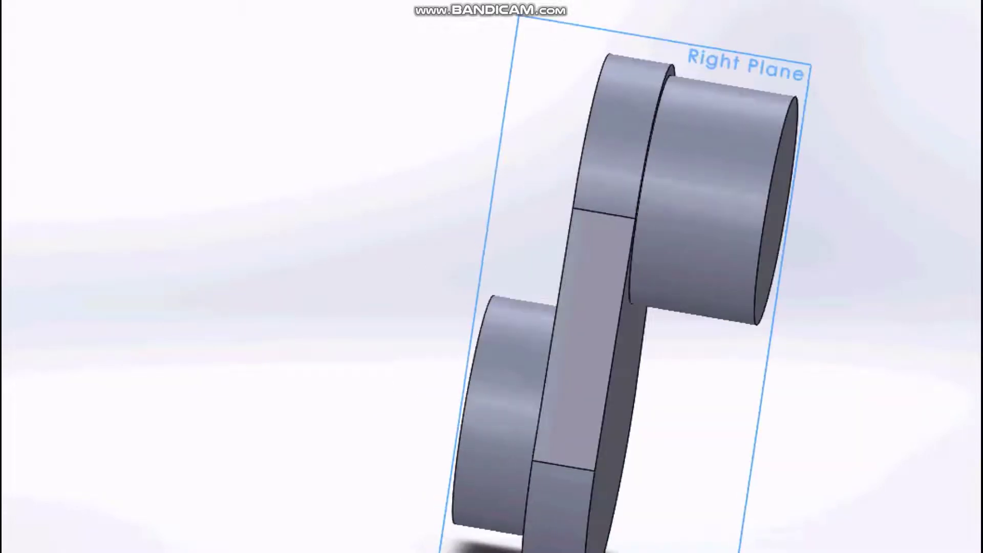
key("ctrl+8")
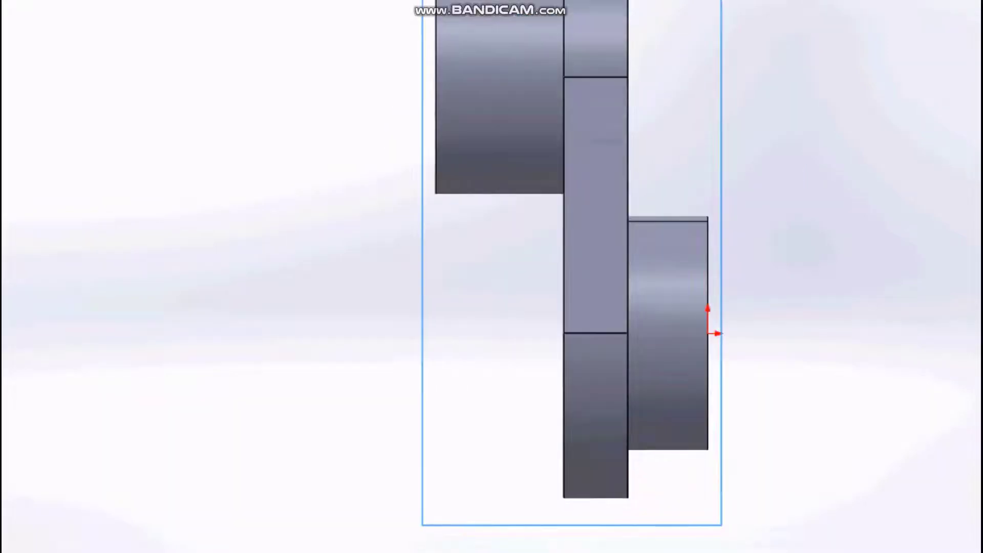
scroll(605, 528, "down", 2)
scroll(605, 528, "down", 1)
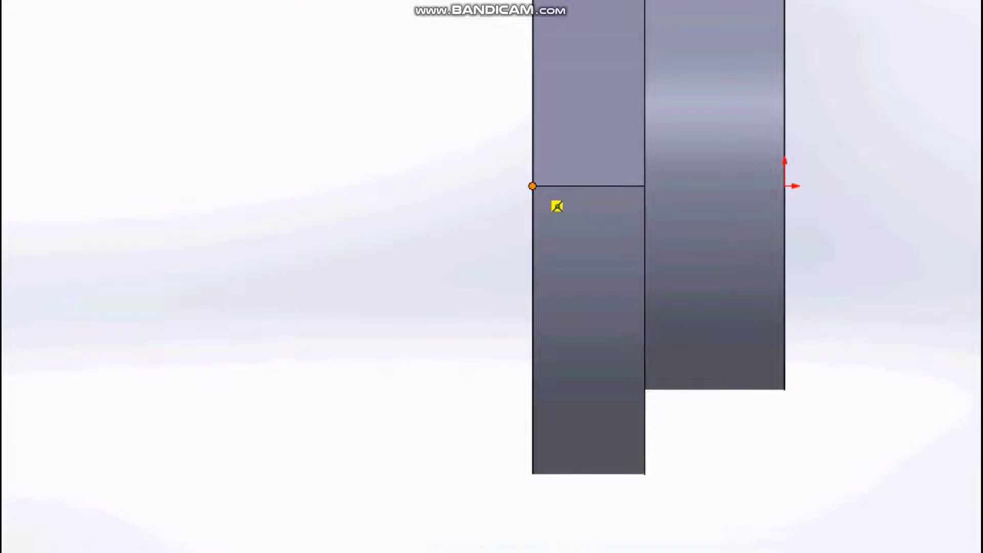
Step: Outline the web's lower side with an R170 arc and closing lines, then extruded-cut it
left_click(529, 208)
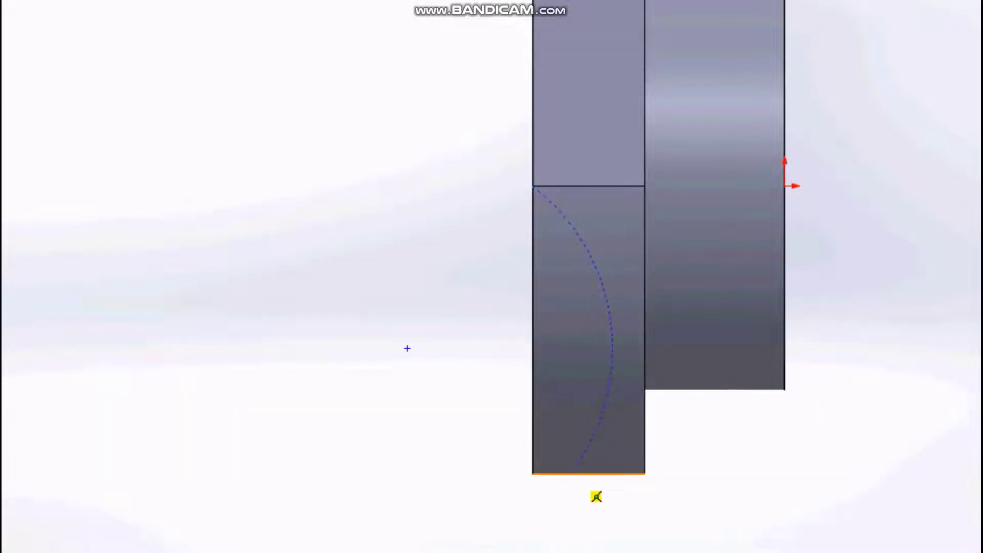
left_click(589, 474)
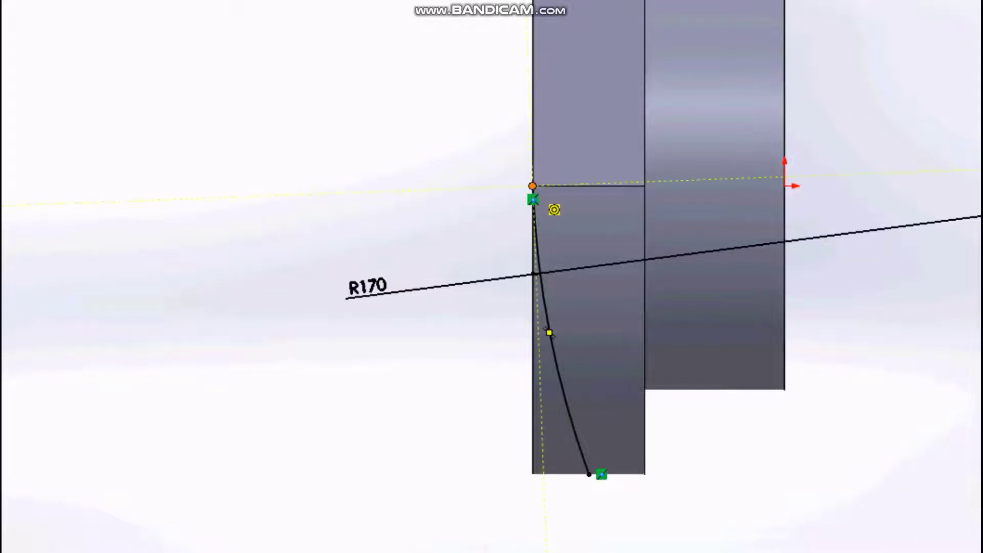
left_click(532, 186)
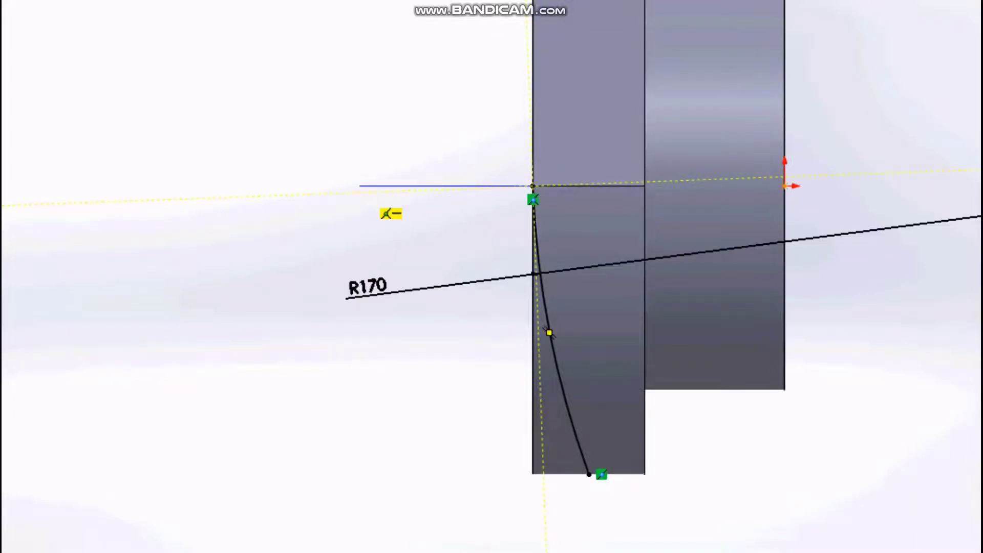
left_click(350, 186)
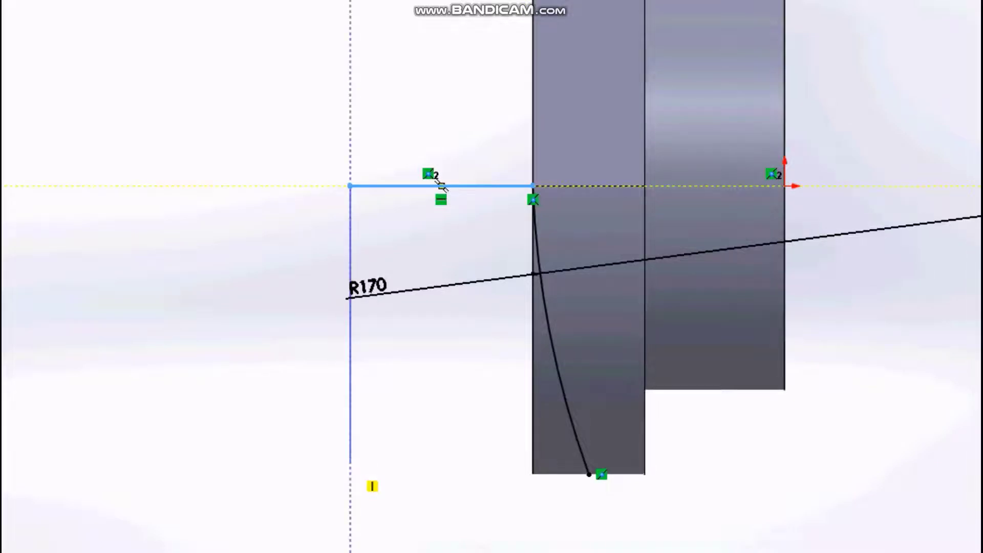
left_click(350, 473)
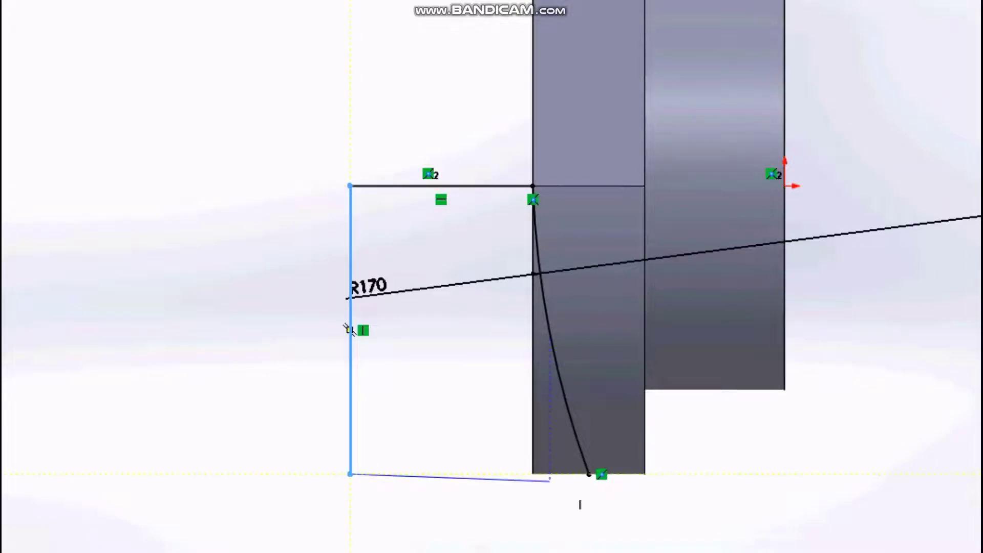
left_click(588, 474)
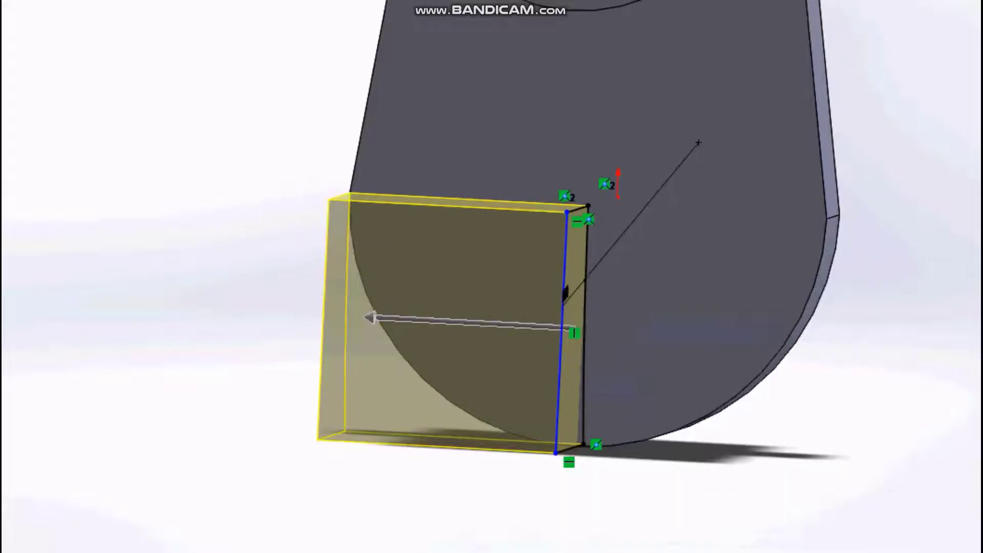
key("Return")
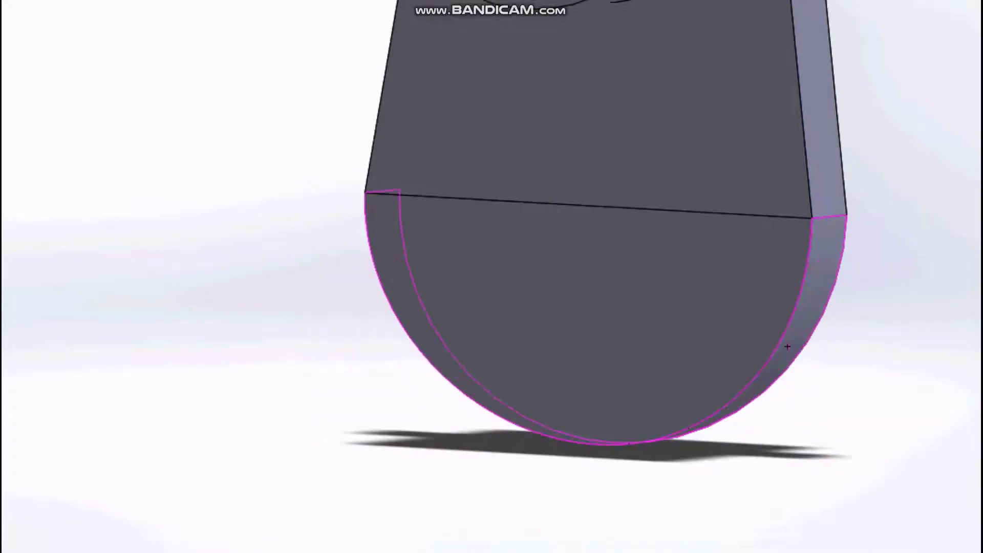
Step: Sketch a three-point arc along the web's other edge and dimension it to R170
middle_click_drag(783, 344, 697, 307)
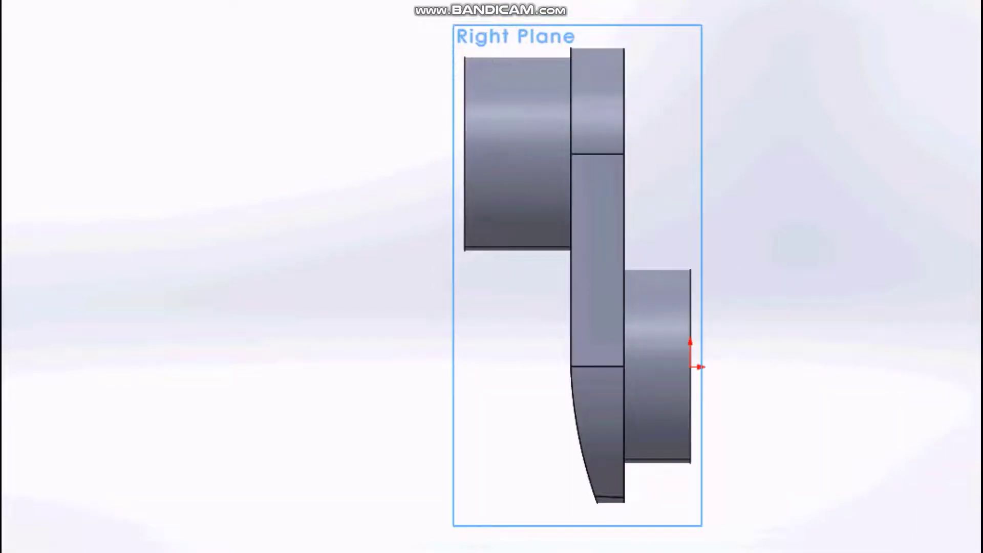
scroll(510, 55, "down", 2)
scroll(492, 276, "down", 3)
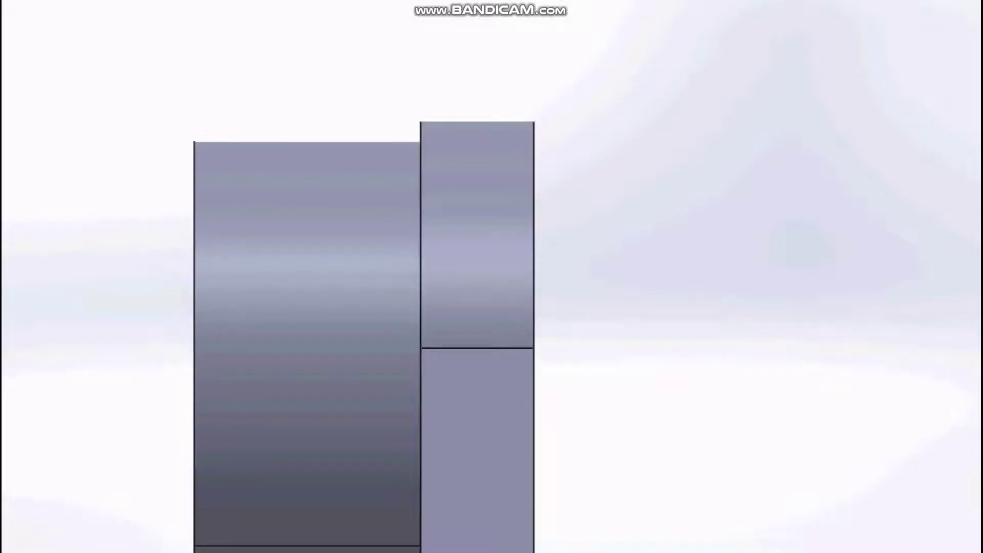
left_click(533, 348)
left_click(476, 122)
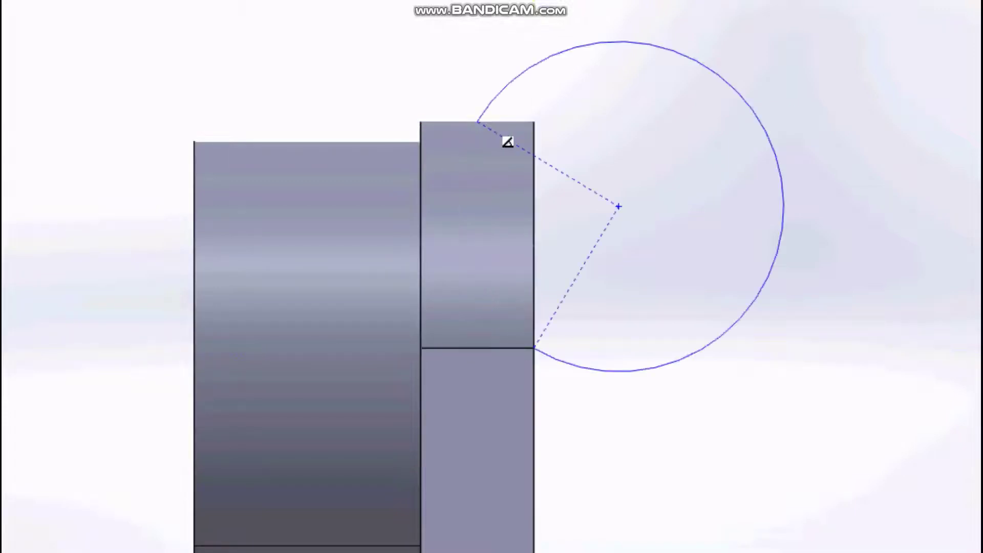
left_click(511, 236)
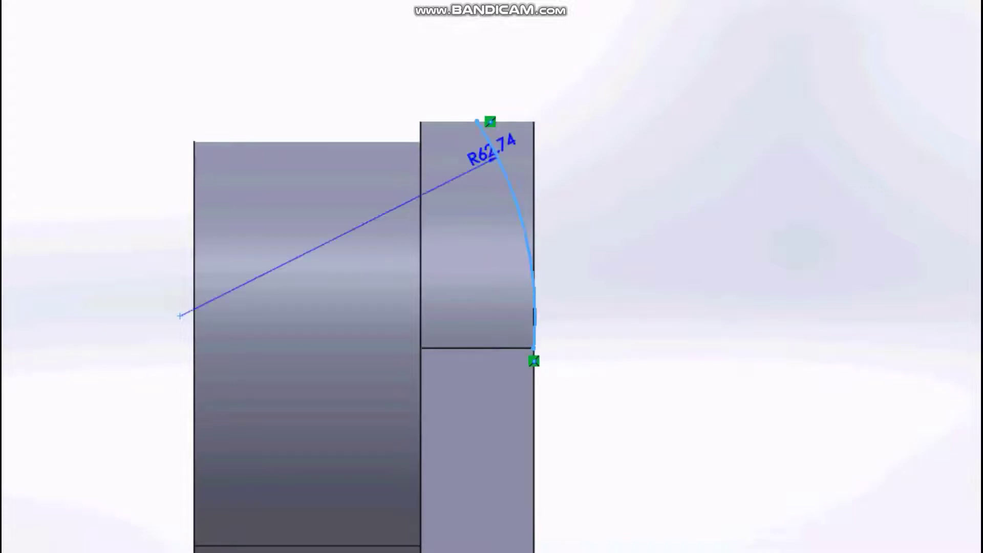
left_click(602, 156)
type("170")
key("Return")
key("Escape")
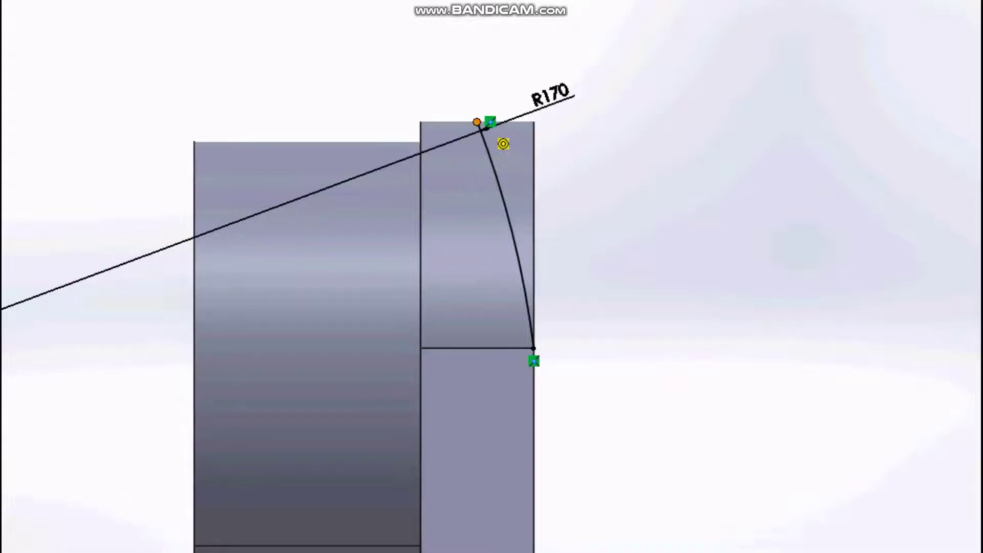
Step: Close the arc with top and vertical lines and extruded-cut the web end
left_click(476, 121)
left_click(574, 122)
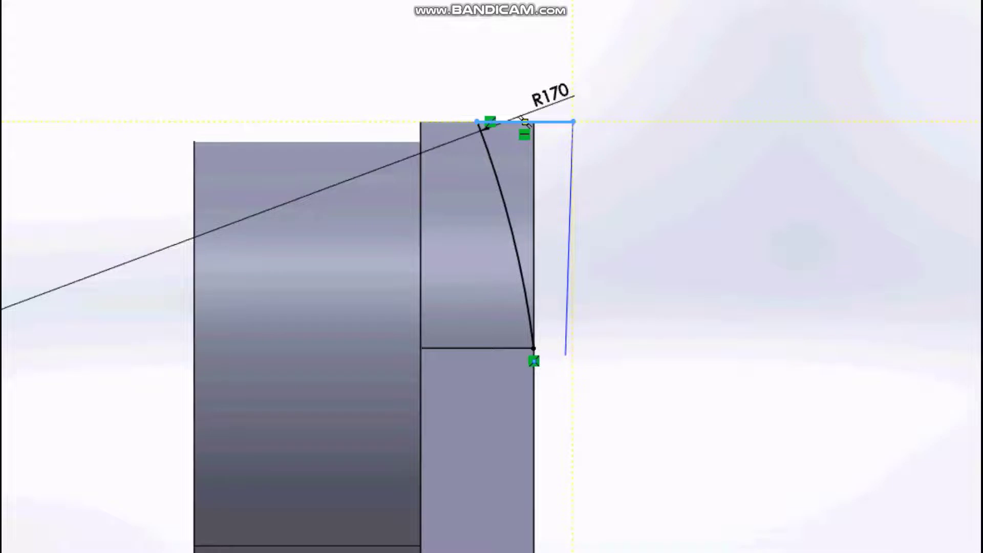
left_click(574, 348)
left_click(534, 348)
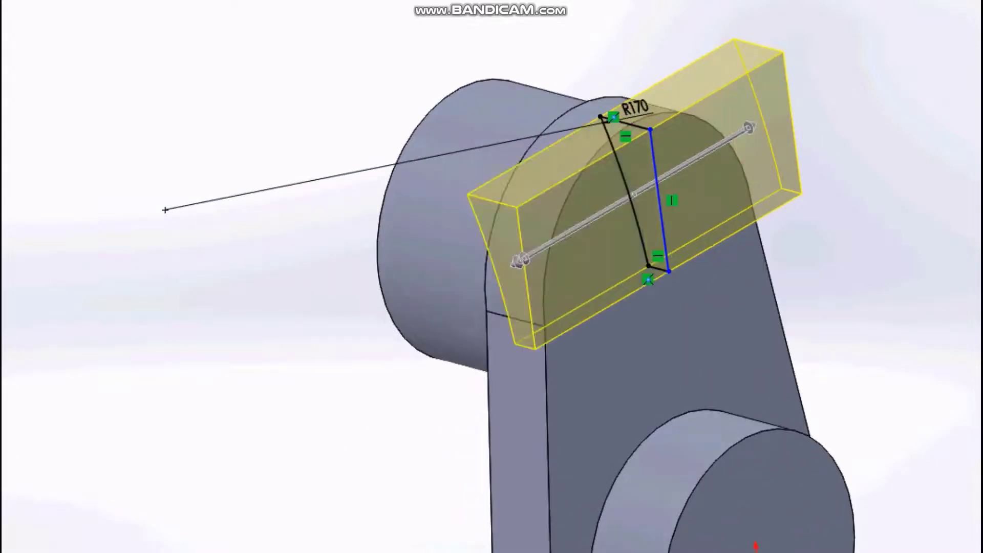
key("Return")
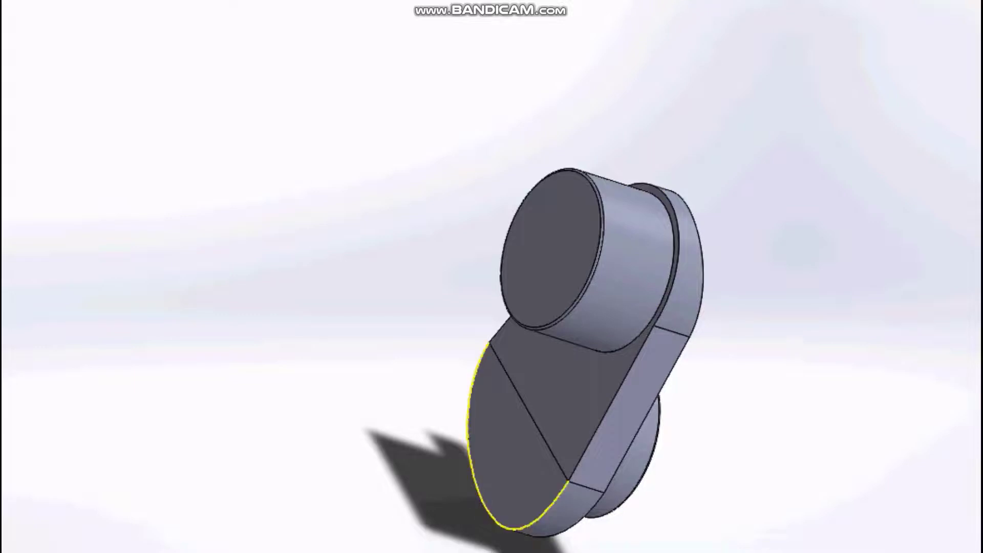
Step: Mirror the tapered web and shaft end about the crankpin to form a full throw
left_click(543, 512)
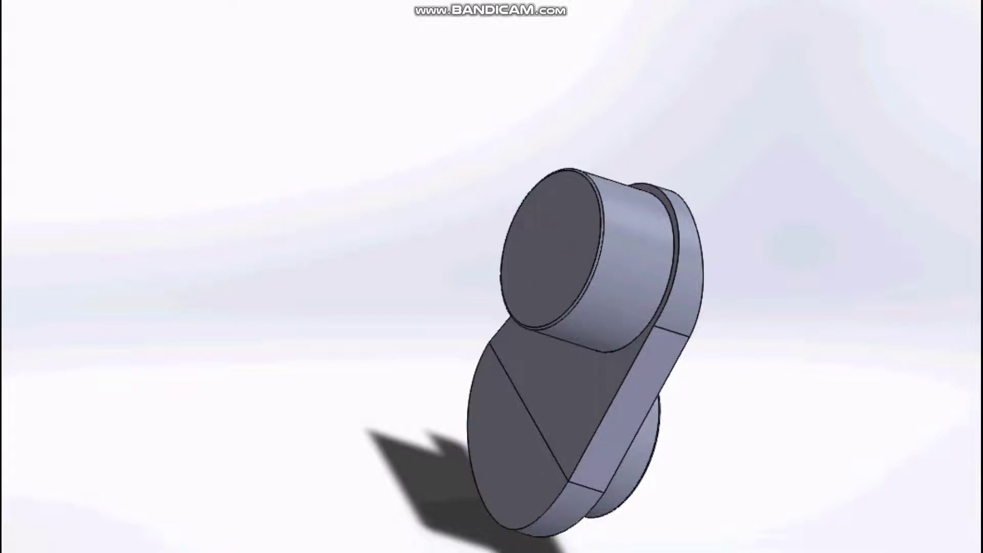
mouse_move(544, 512)
middle_mouse_down()
mouse_move(460, 512)
mouse_move(527, 486)
mouse_move(401, 486)
middle_mouse_up()
scroll(611, 313, "down", 2)
scroll(611, 312, "down", 2)
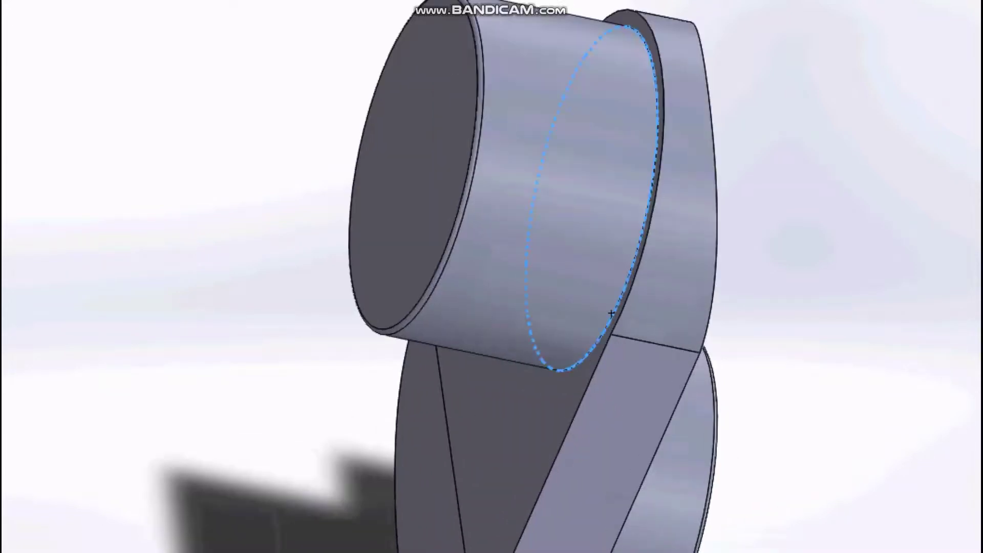
scroll(610, 313, "up", 3)
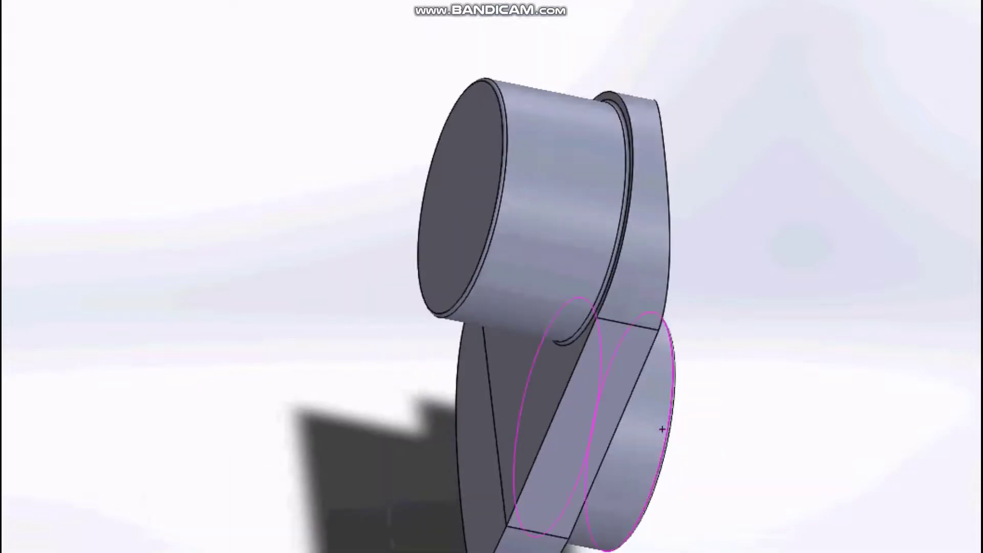
middle_click_drag(611, 313, 569, 302)
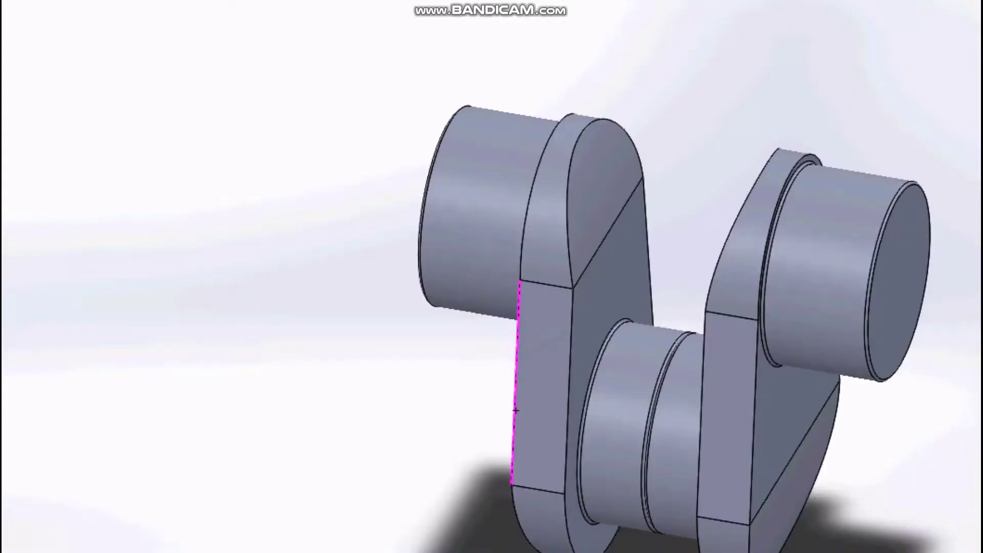
middle_click_drag(515, 410, 486, 410)
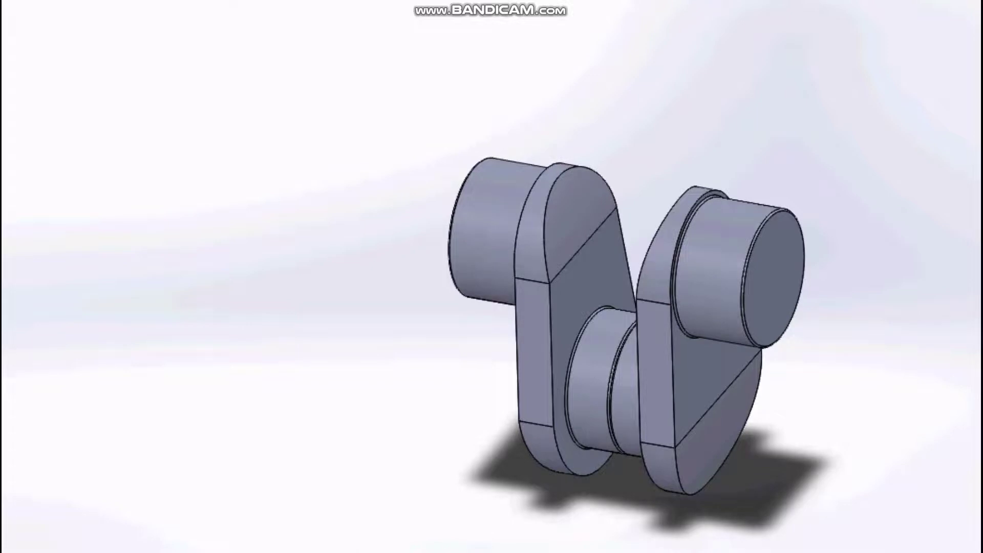
Step: Linear-pattern the crank throw along the journal direction into four throws
left_click(717, 272)
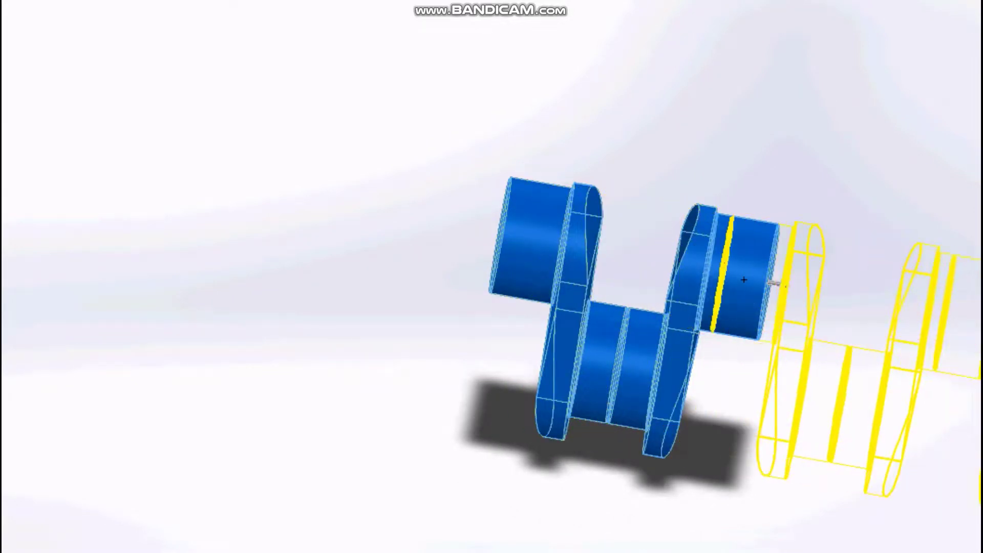
scroll(763, 277, "down", 2)
scroll(742, 246, "down", 2)
scroll(745, 204, "down", 2)
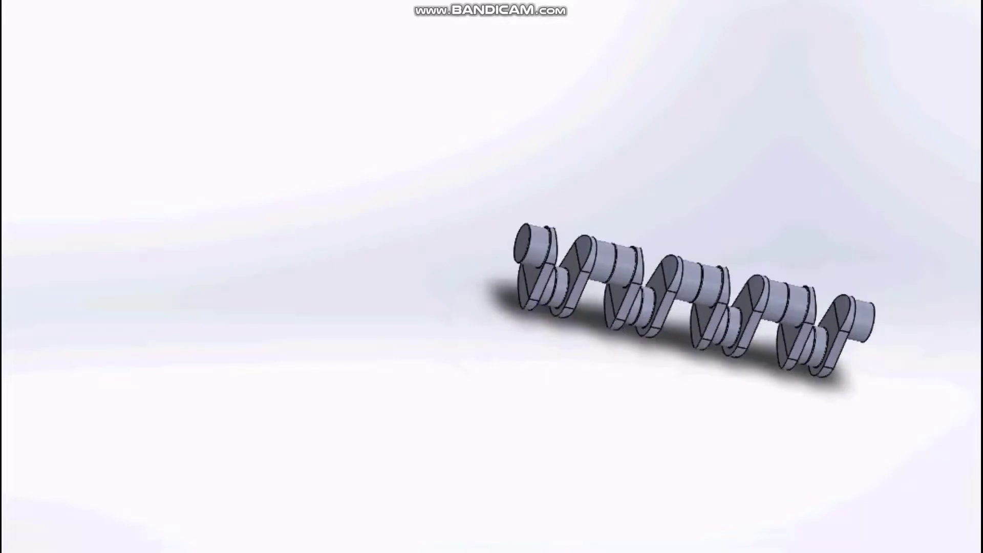
scroll(850, 311, "down", 5)
Step: Set Axis1 through the end journal and rotate the middle and right-end throws about it
left_click(303, 199)
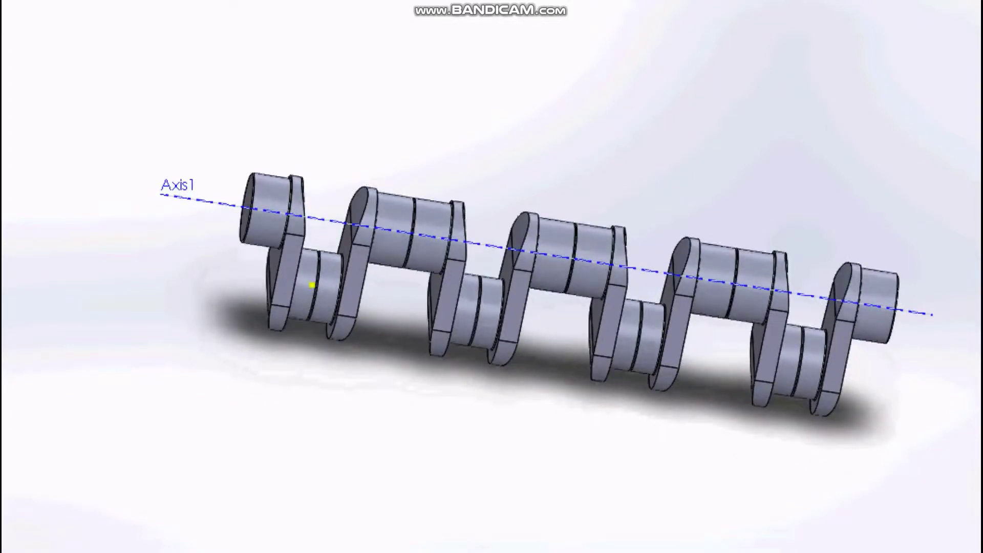
left_click(479, 282)
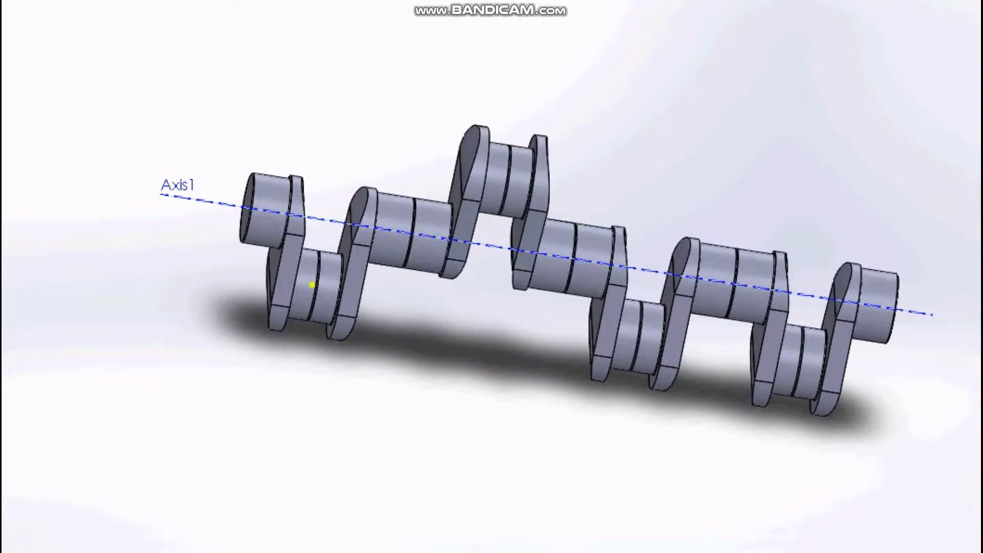
left_click(788, 327)
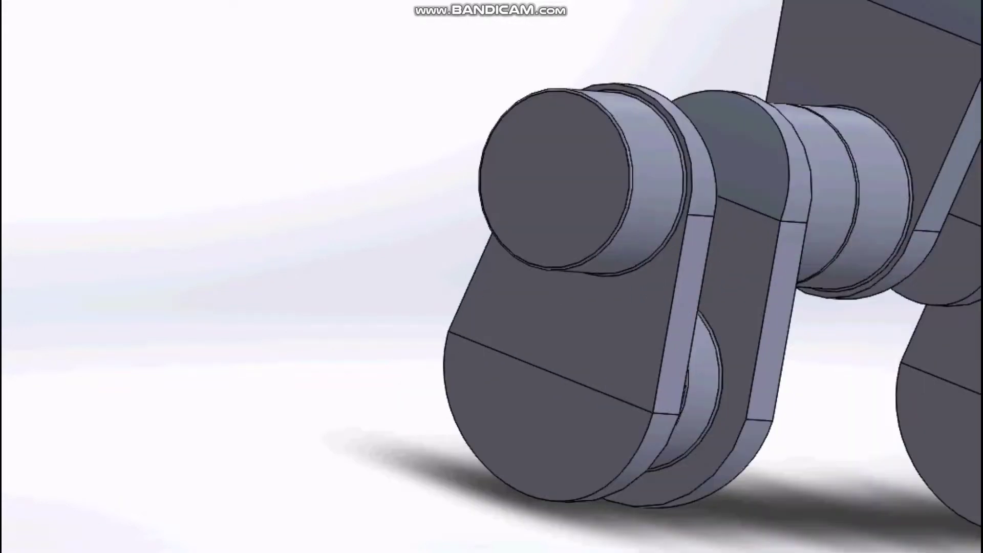
Step: Face the shaft's end face squarely and convert its circular edge into the sketch
left_click(545, 146)
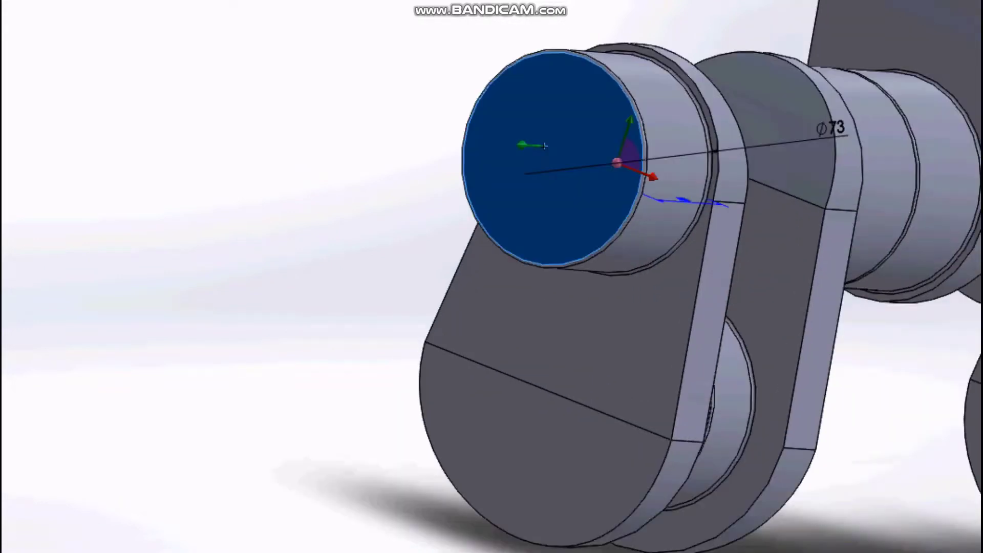
key("ctrl+8")
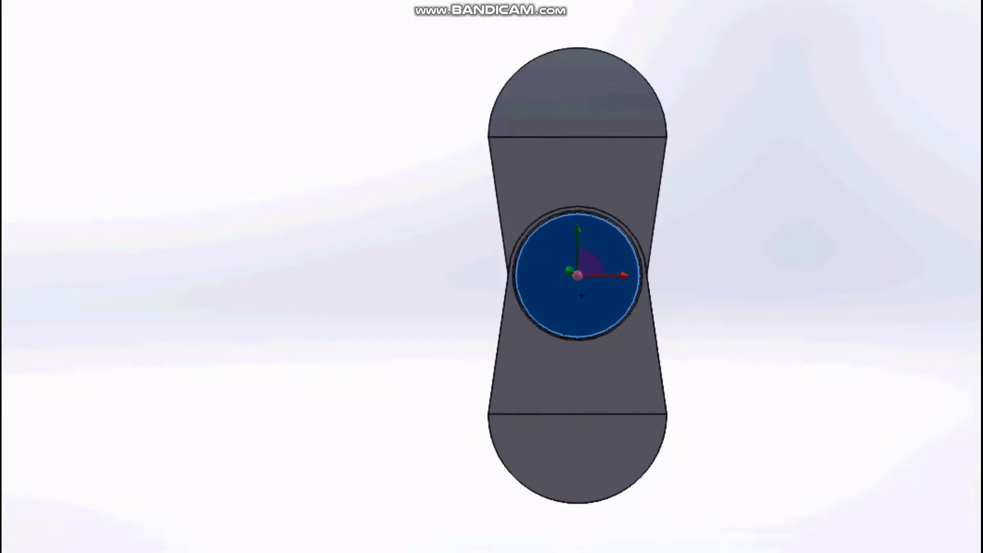
scroll(583, 260, "down", 2)
scroll(583, 259, "down", 2)
scroll(584, 260, "down", 2)
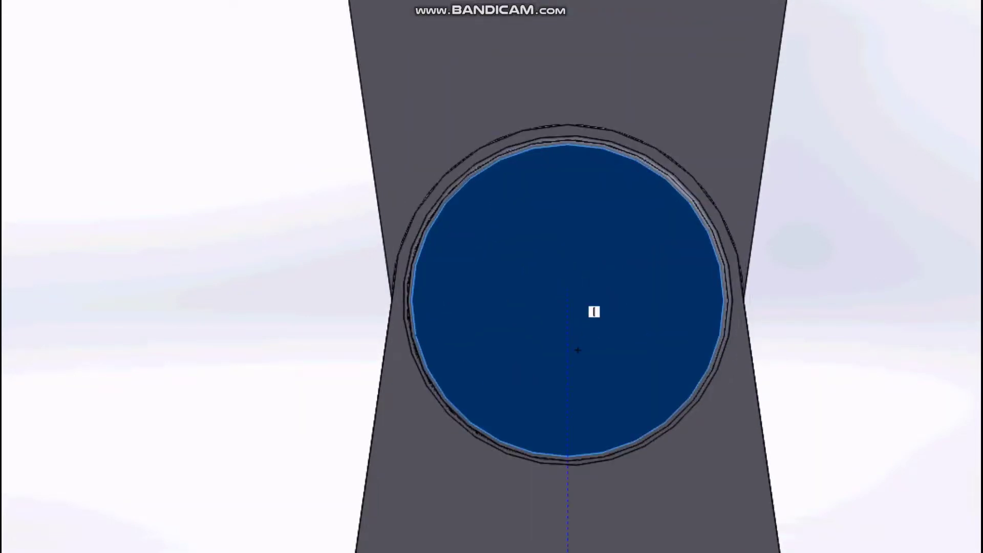
key("j")
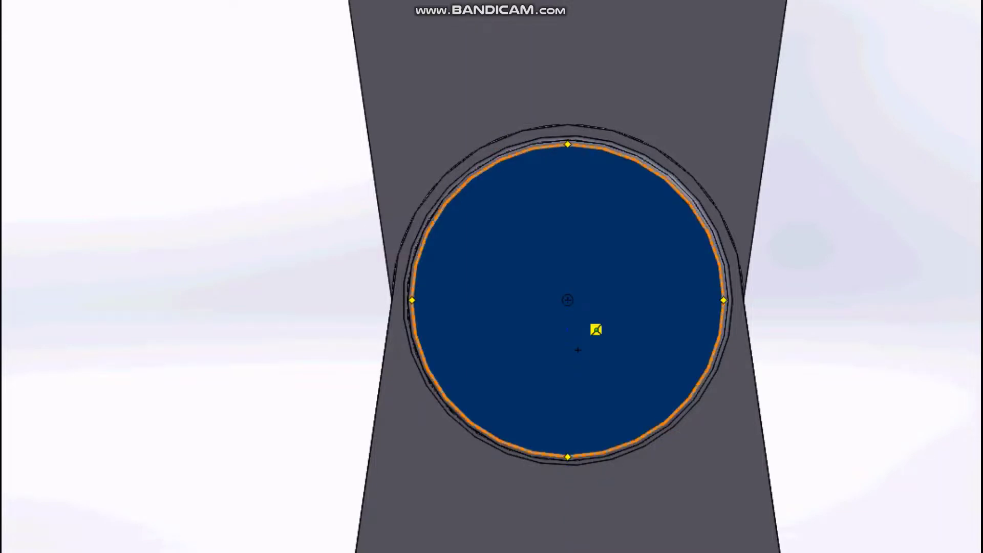
key("Escape")
Step: Sketch a circle at the origin matching the journal edge and extrude it outward
left_click(568, 300)
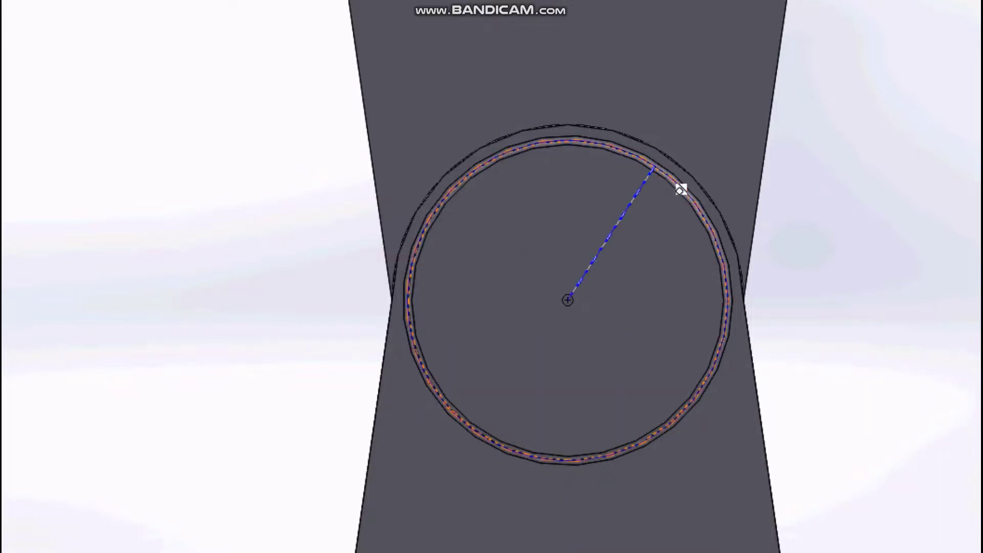
left_click(680, 189)
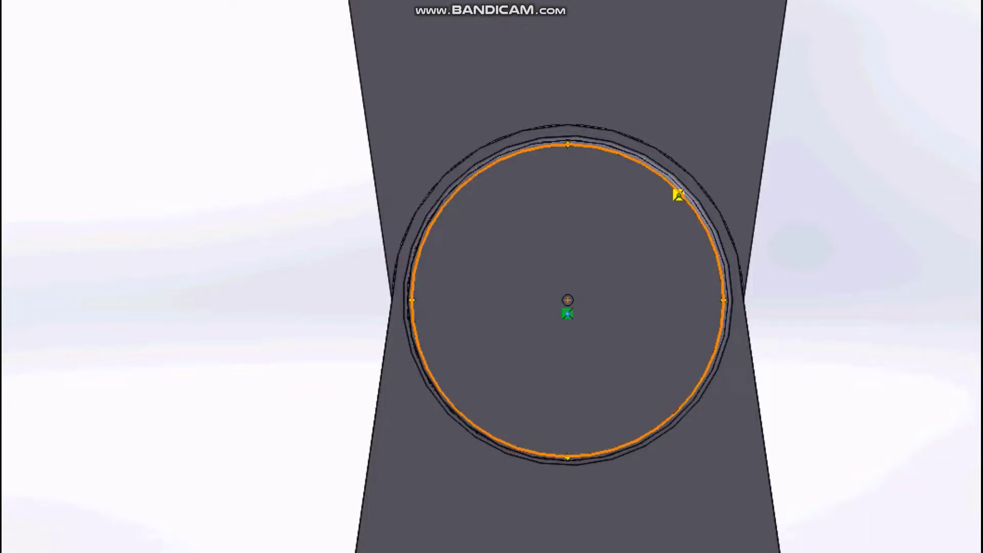
key("e")
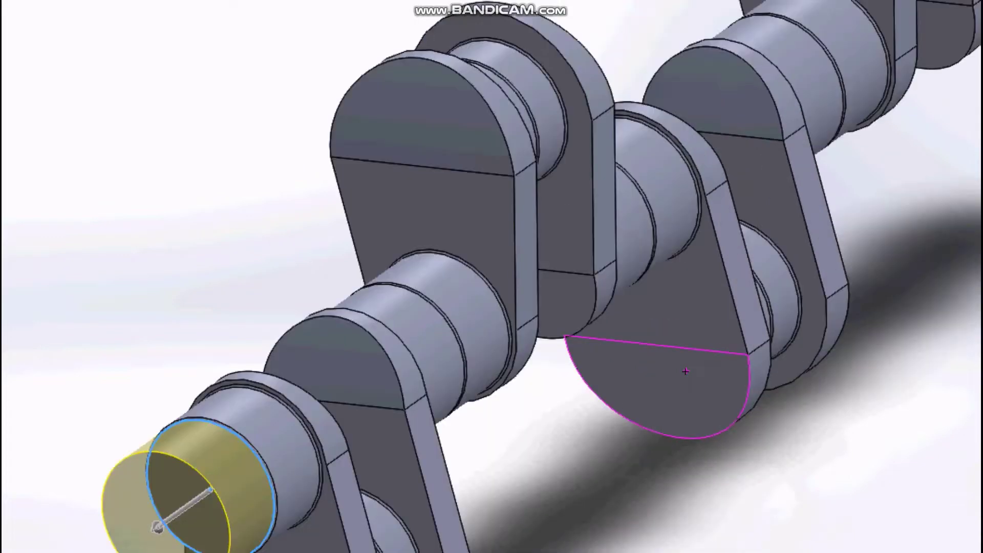
Step: Confirm the end-shaft extrusion, then sketch a journal-sized circle centred on the opposite end face
key("Return")
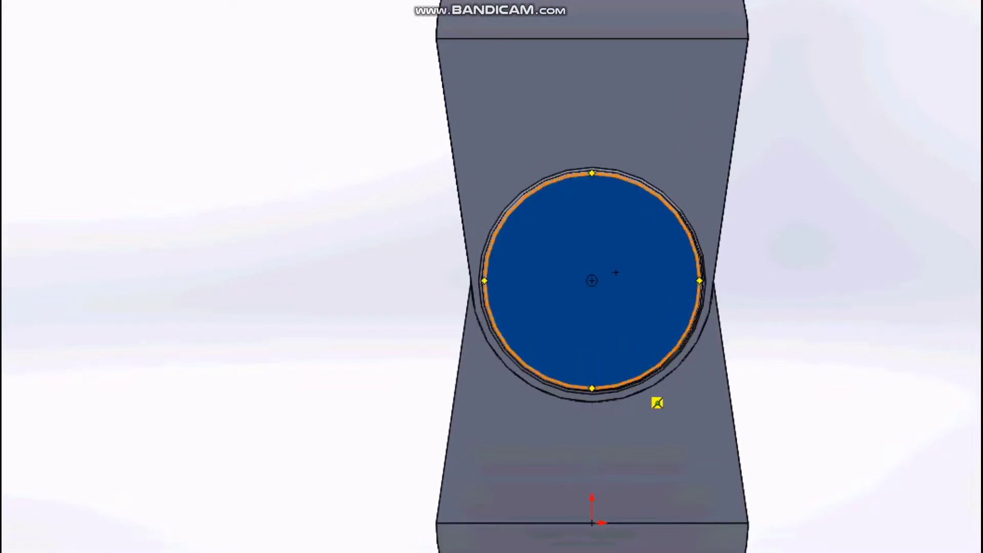
left_click(617, 303)
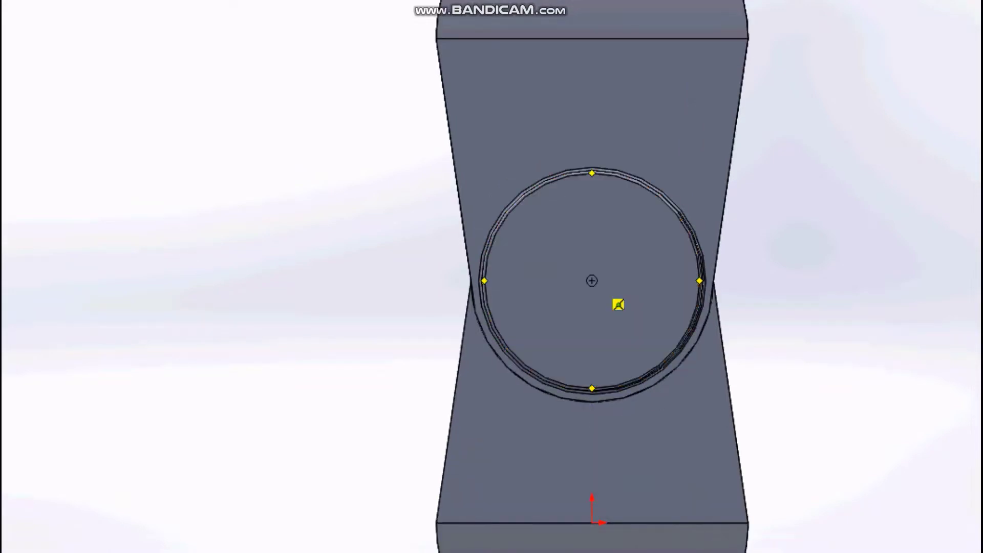
left_click(591, 281)
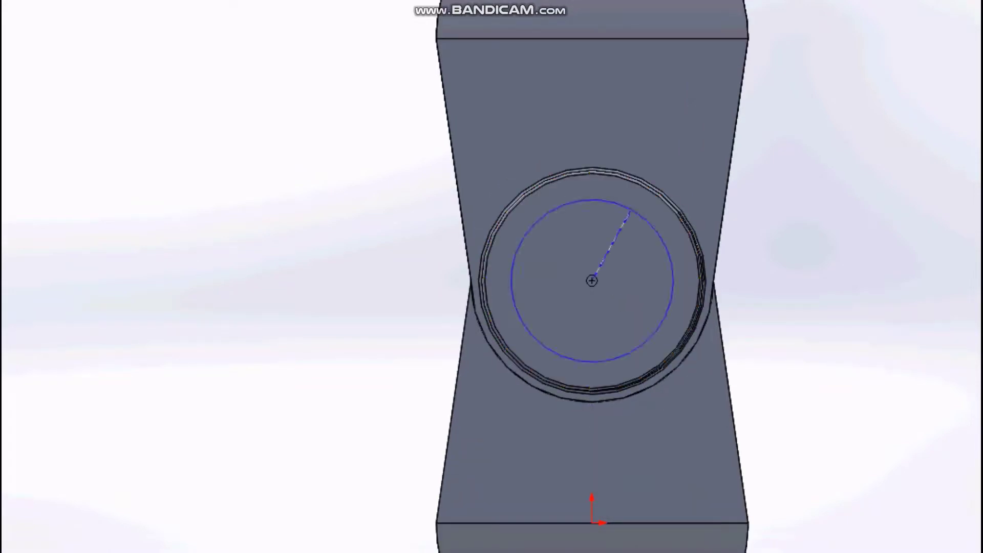
left_click(666, 215)
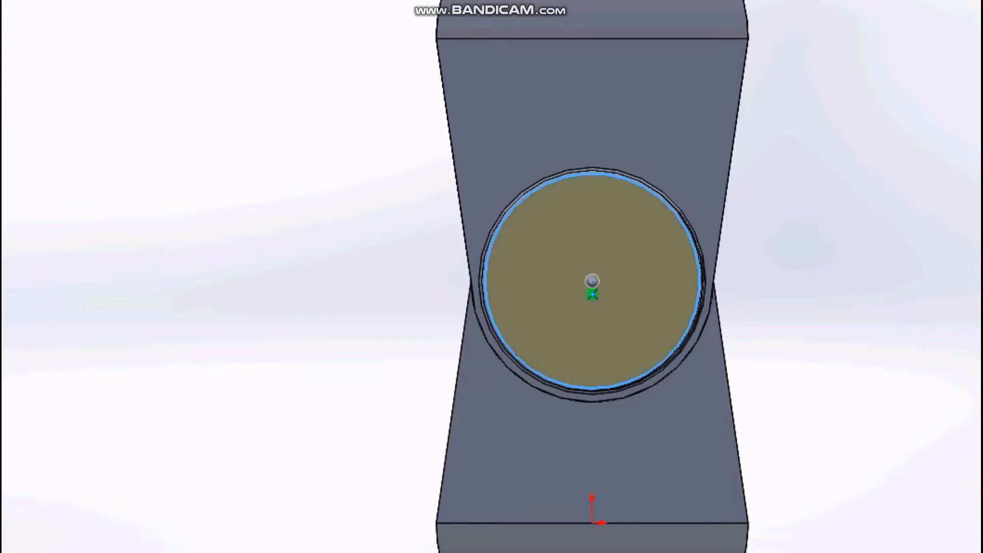
key("ctrl+b")
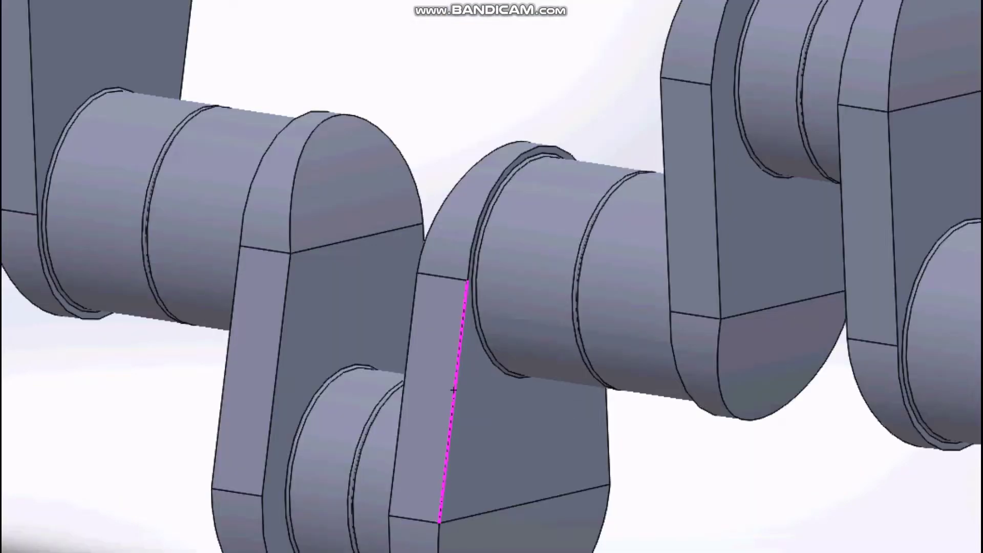
scroll(454, 390, "up", 3)
scroll(453, 390, "up", 3)
scroll(454, 390, "up", 3)
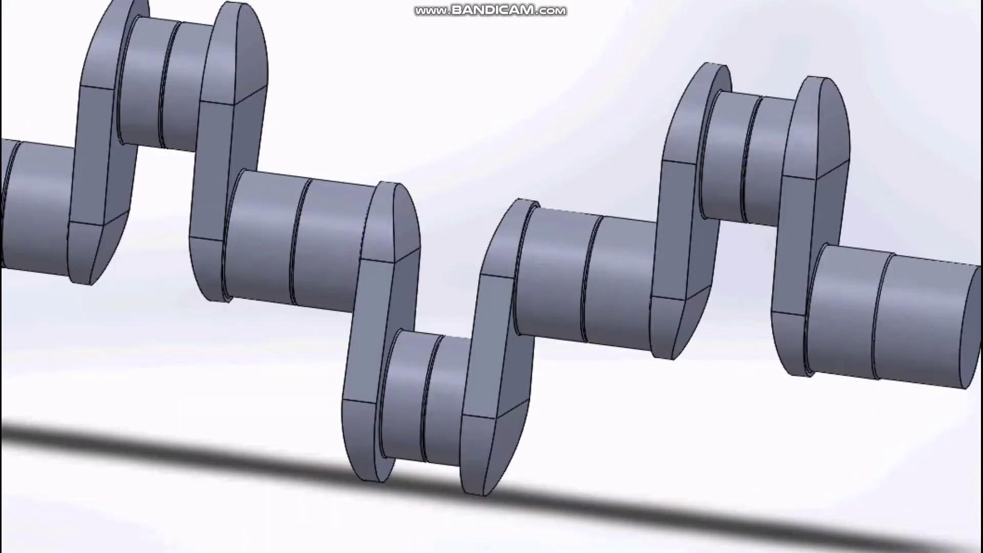
scroll(454, 390, "up", 2)
scroll(665, 287, "up", 3)
scroll(614, 274, "up", 2)
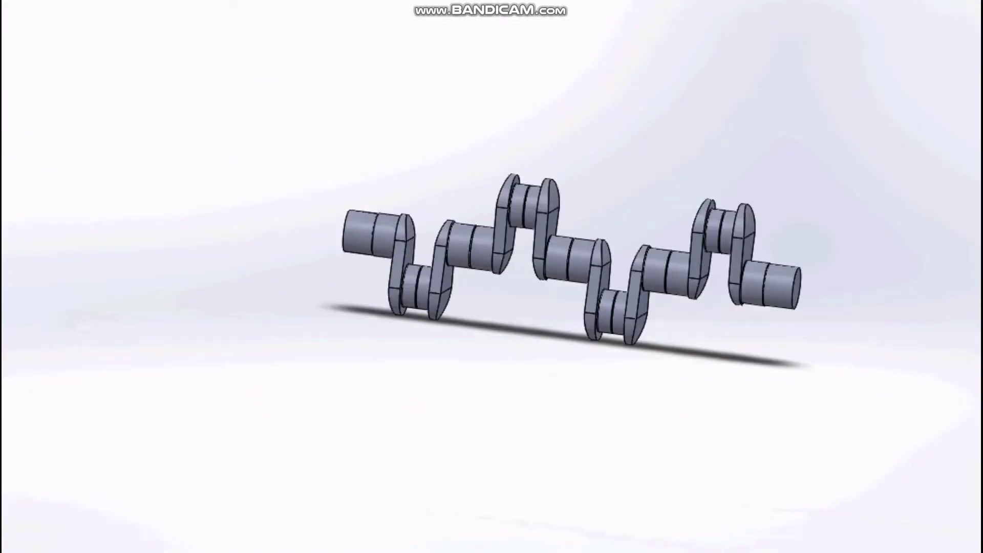
scroll(360, 233, "down", 4)
scroll(563, 256, "up", 2)
key("ctrl+7")
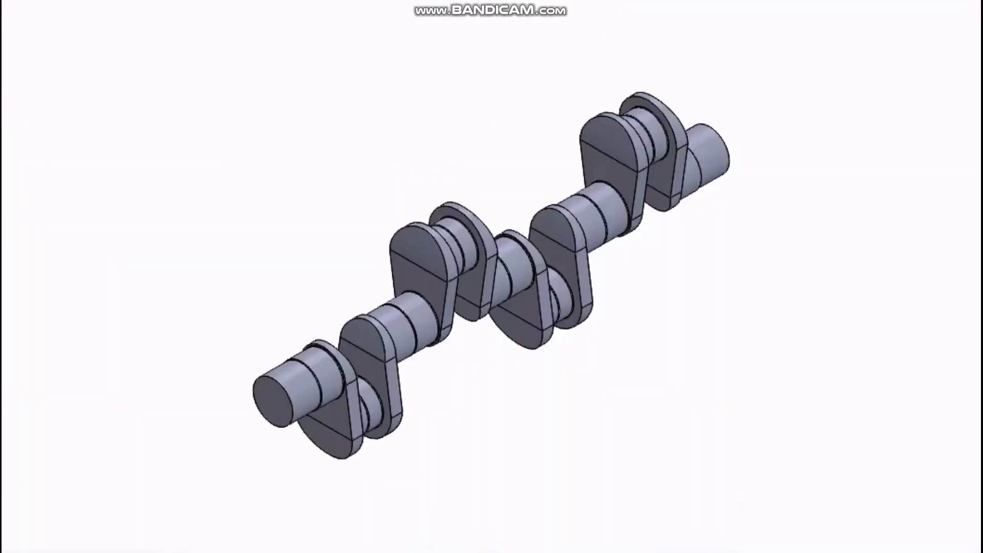
key("ctrl+shift+z")
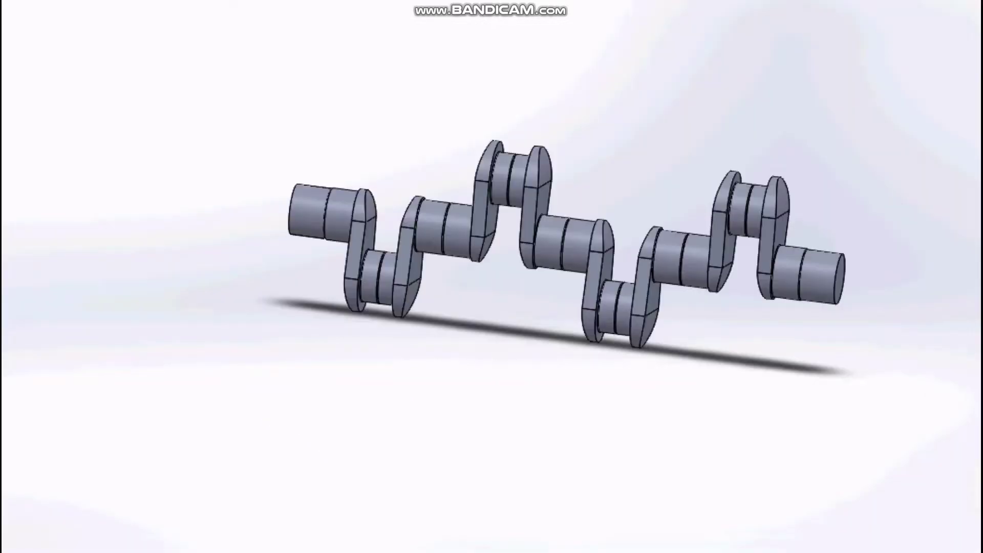